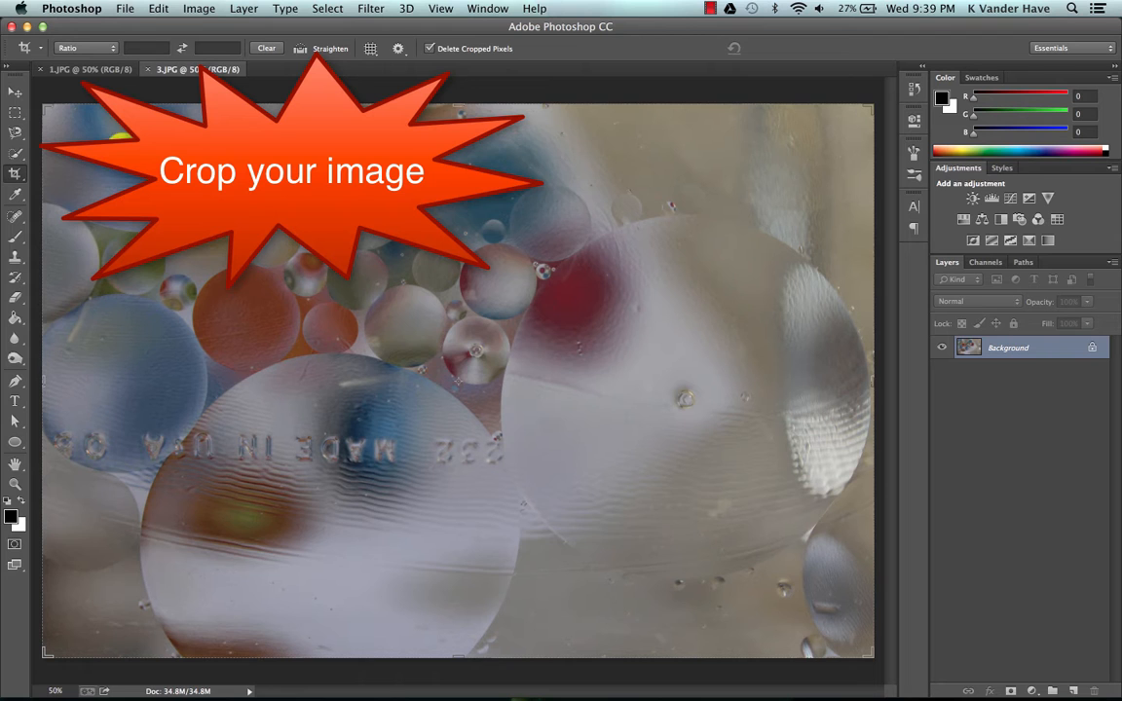
# Step: Crop the image to a landscape area around the cluster of small coloured bubbles, excluding the large pale bubble
pyautogui.click(109, 137)
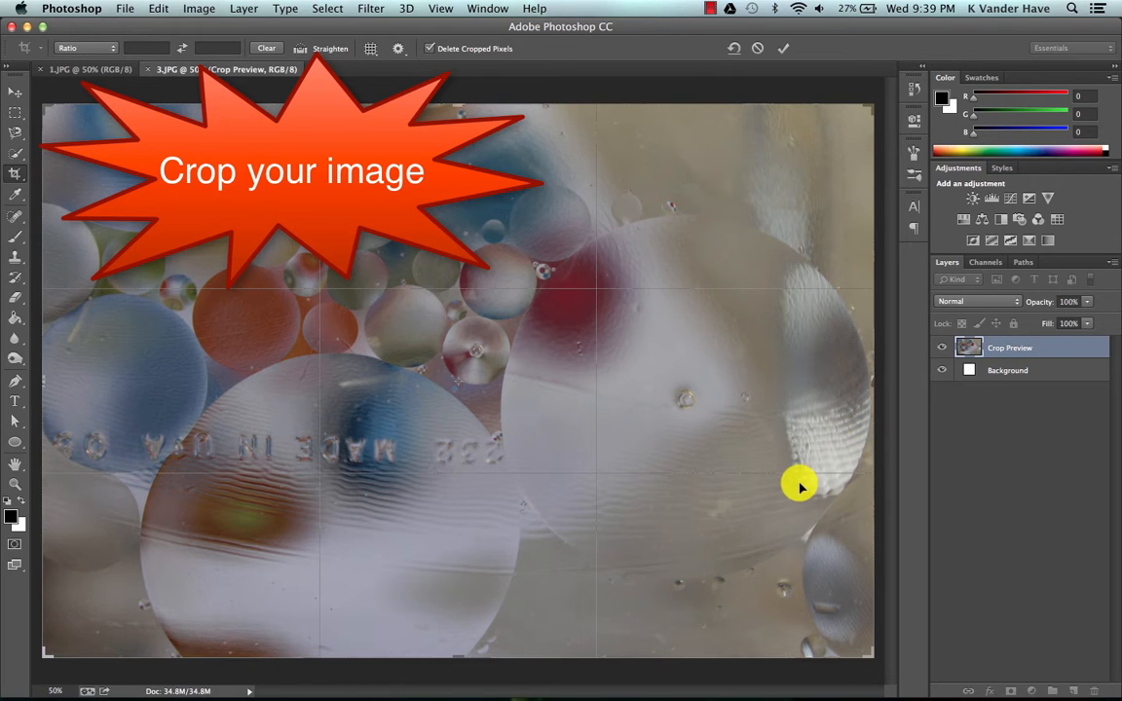
pyautogui.moveTo(869, 652); pyautogui.dragTo(732, 539)
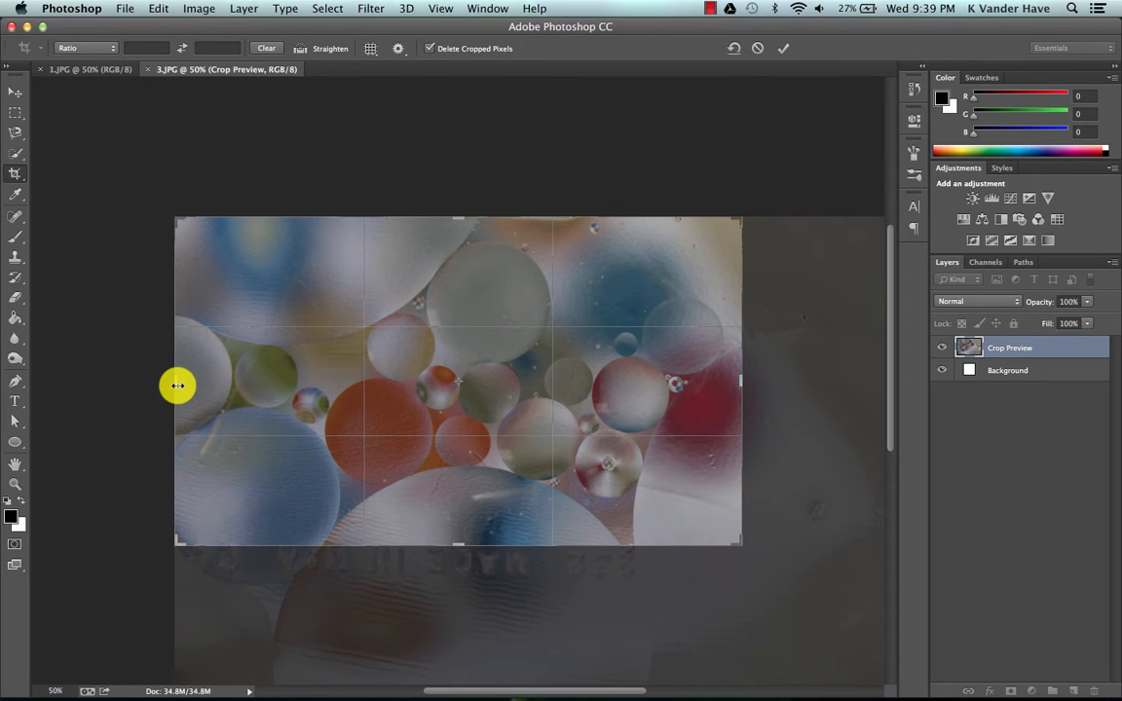
pyautogui.moveTo(178, 386); pyautogui.dragTo(208, 386)
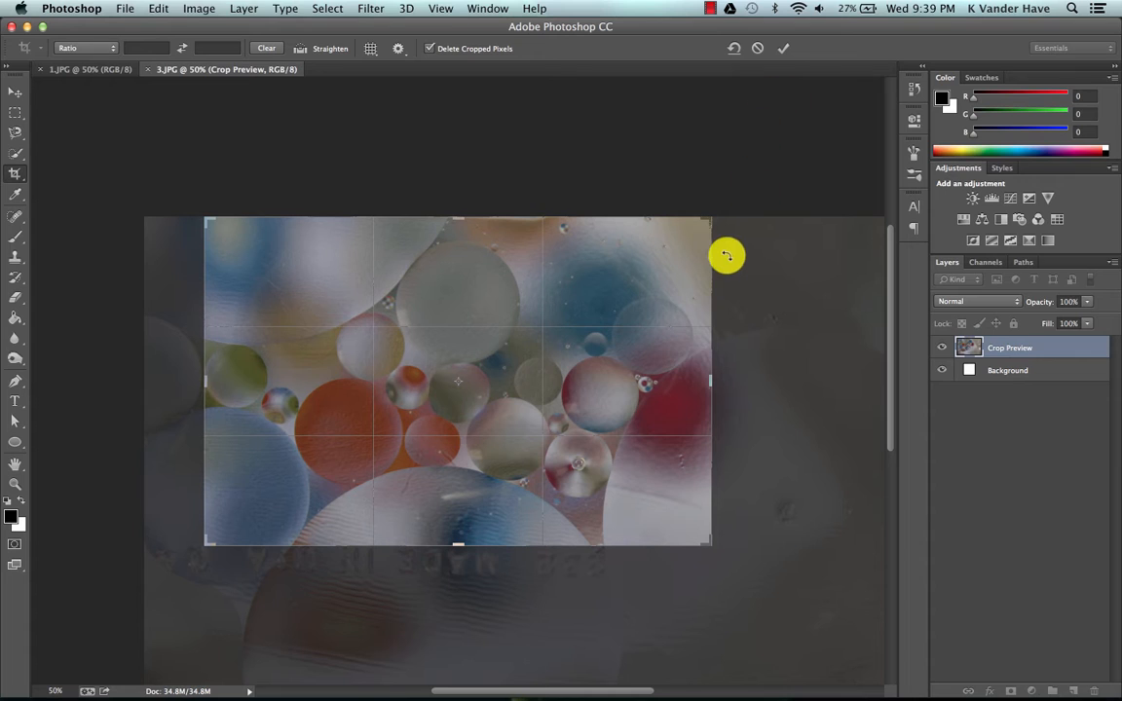
pyautogui.click(784, 51)
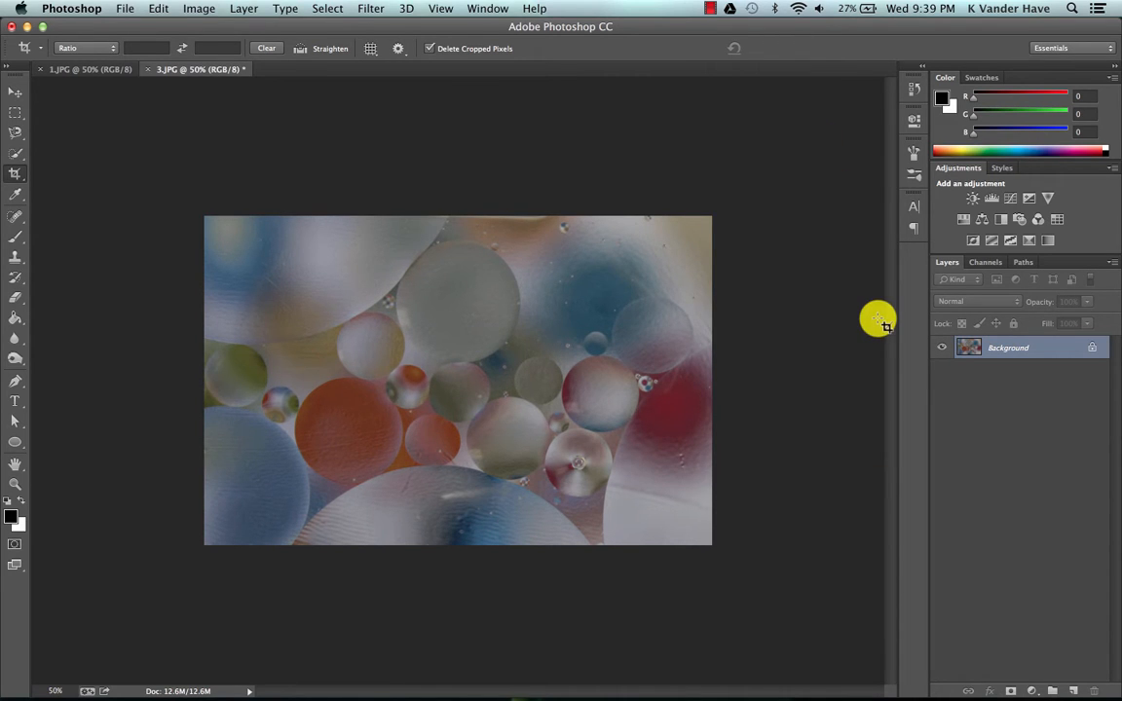
# Step: Duplicate the Background layer and rotate the whole image 90° counterclockwise
pyautogui.press('super+j')
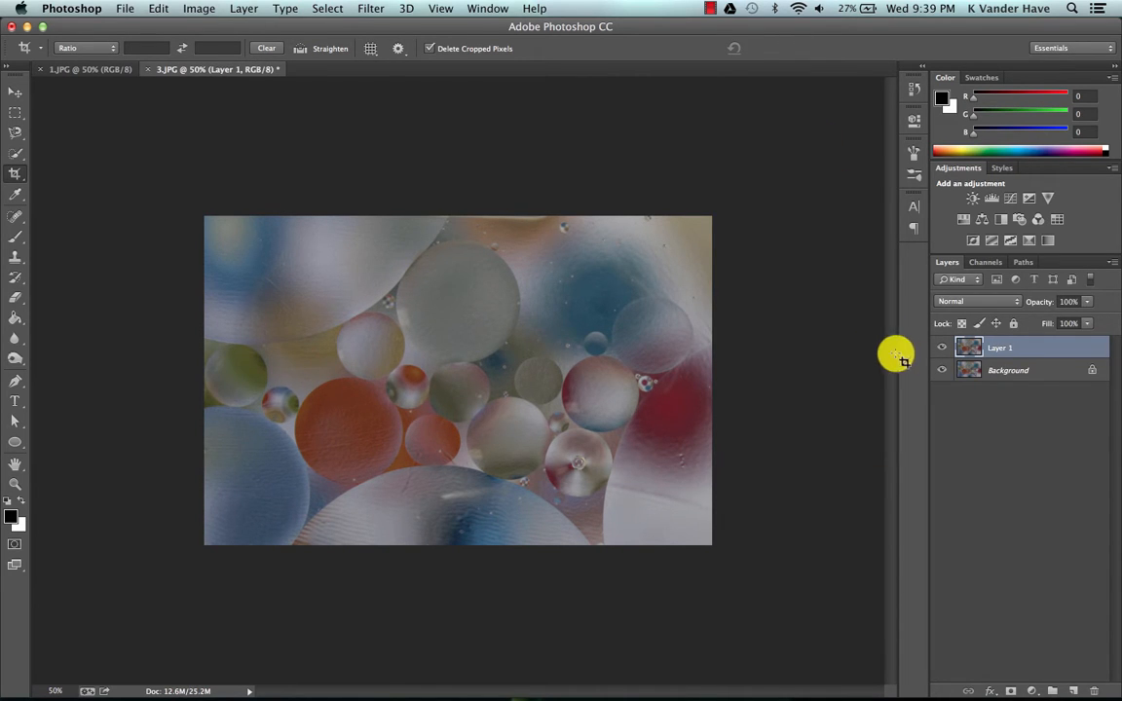
pyautogui.click(200, 8)
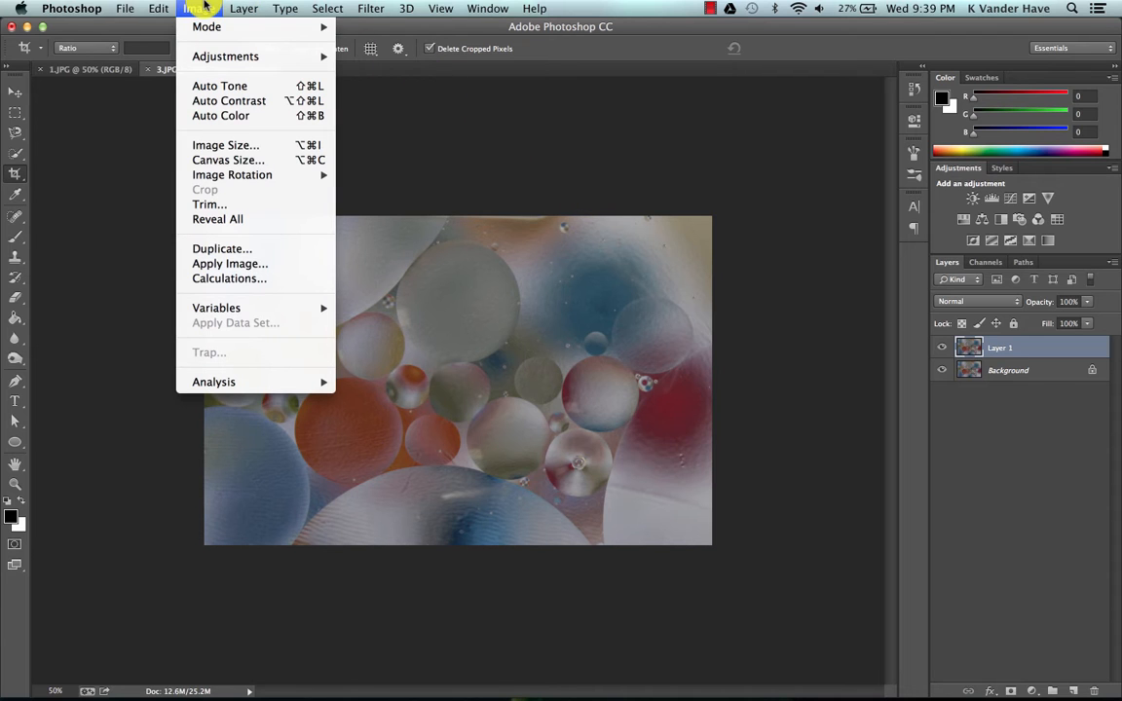
pyautogui.moveTo(228, 175)
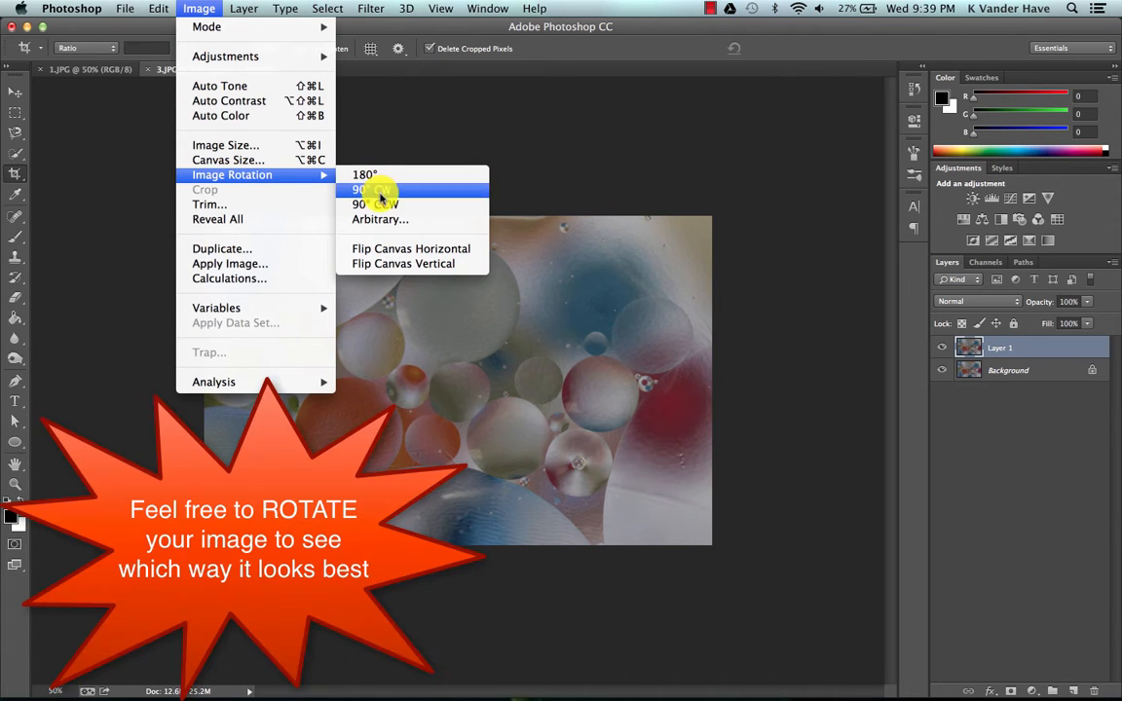
pyautogui.click(381, 203)
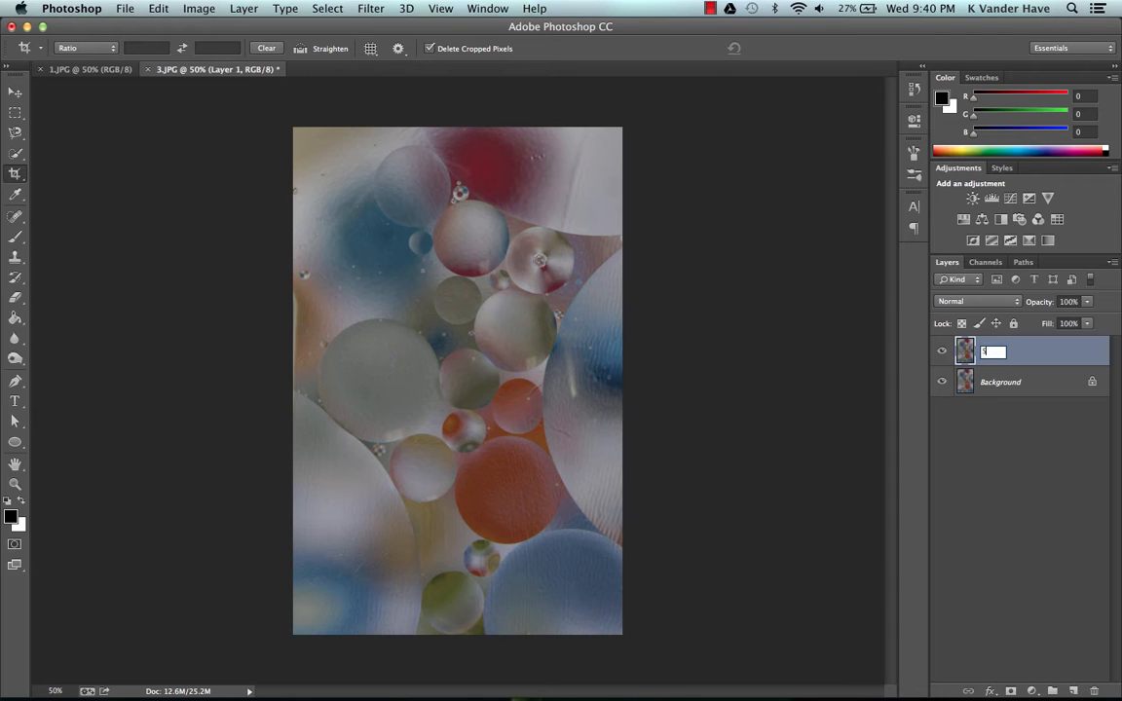
# Step: Rename the duplicated layer SHARPEN and apply an Unsharp Mask to it with an amount of 74%
pyautogui.write('SHARPEN')
pyautogui.press('Return')
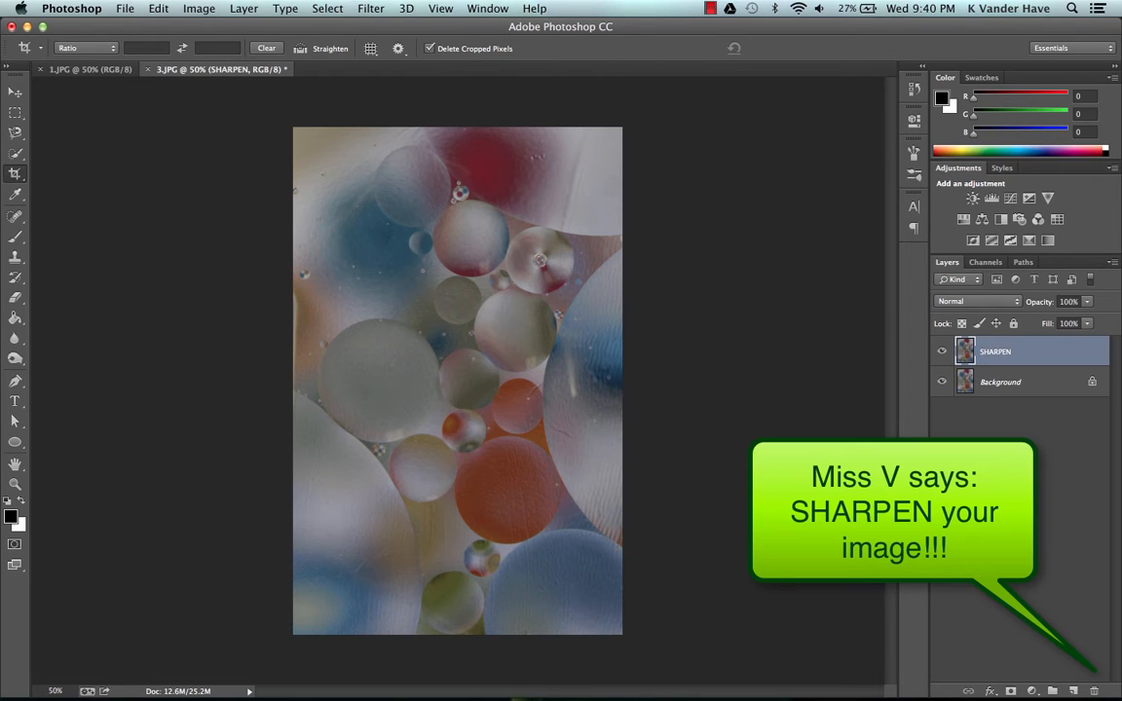
pyautogui.click(370, 8)
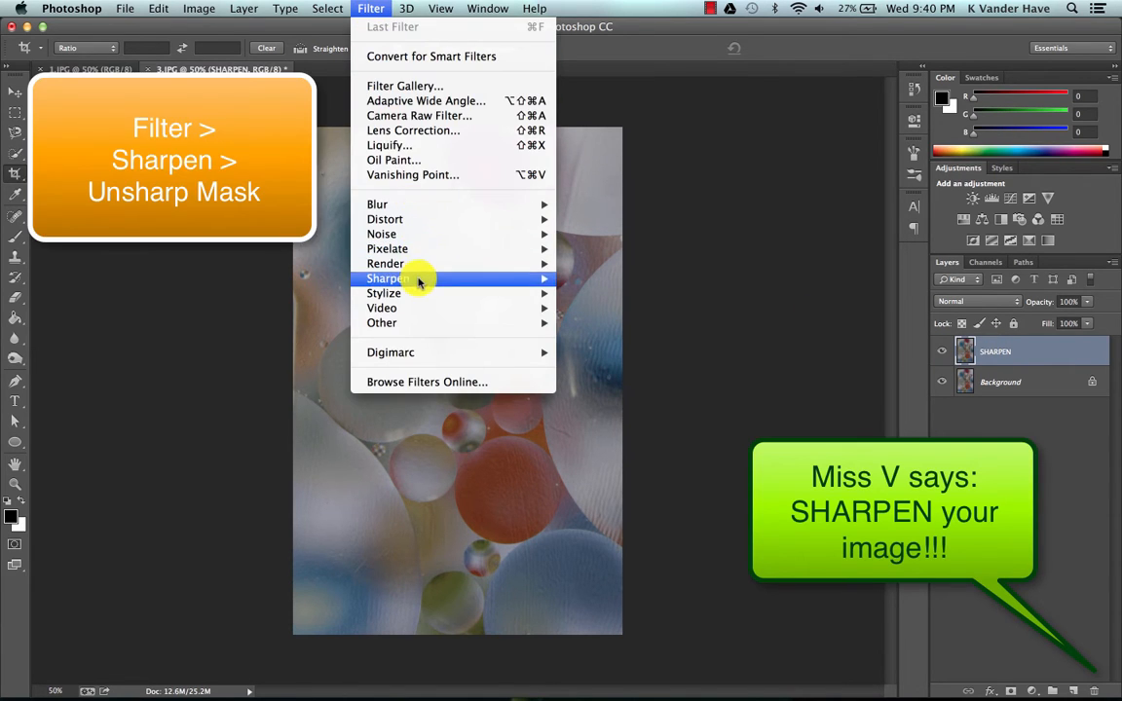
pyautogui.moveTo(541, 280)
pyautogui.click(615, 354)
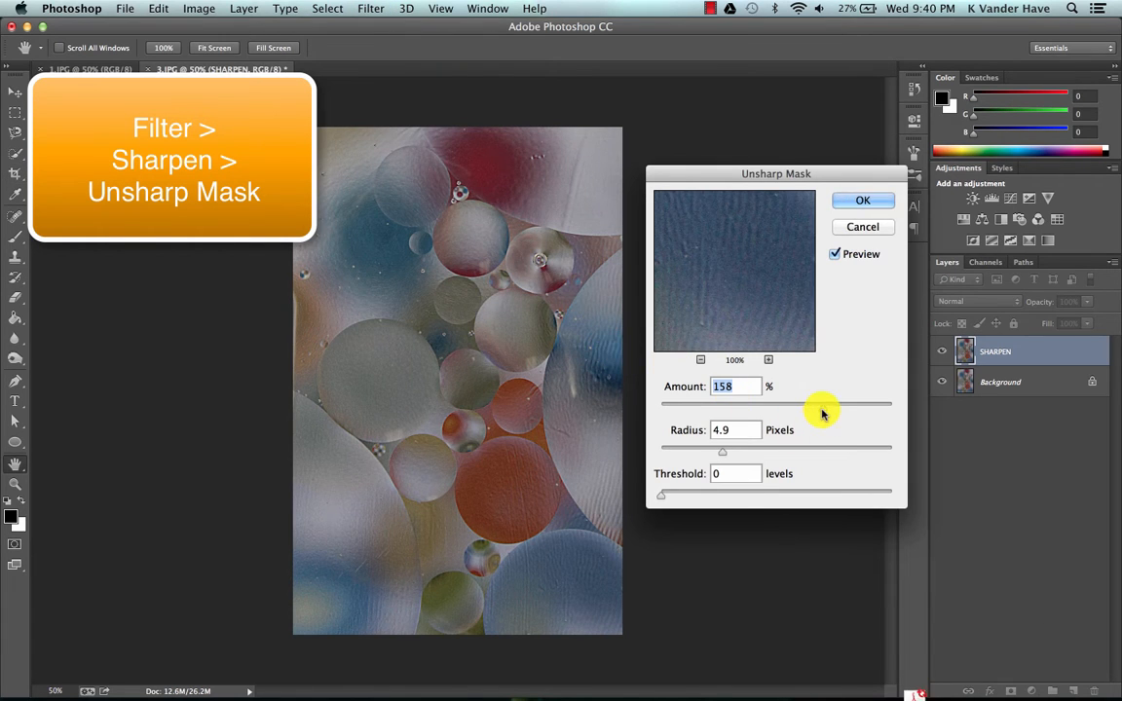
pyautogui.moveTo(823, 408); pyautogui.dragTo(753, 405)
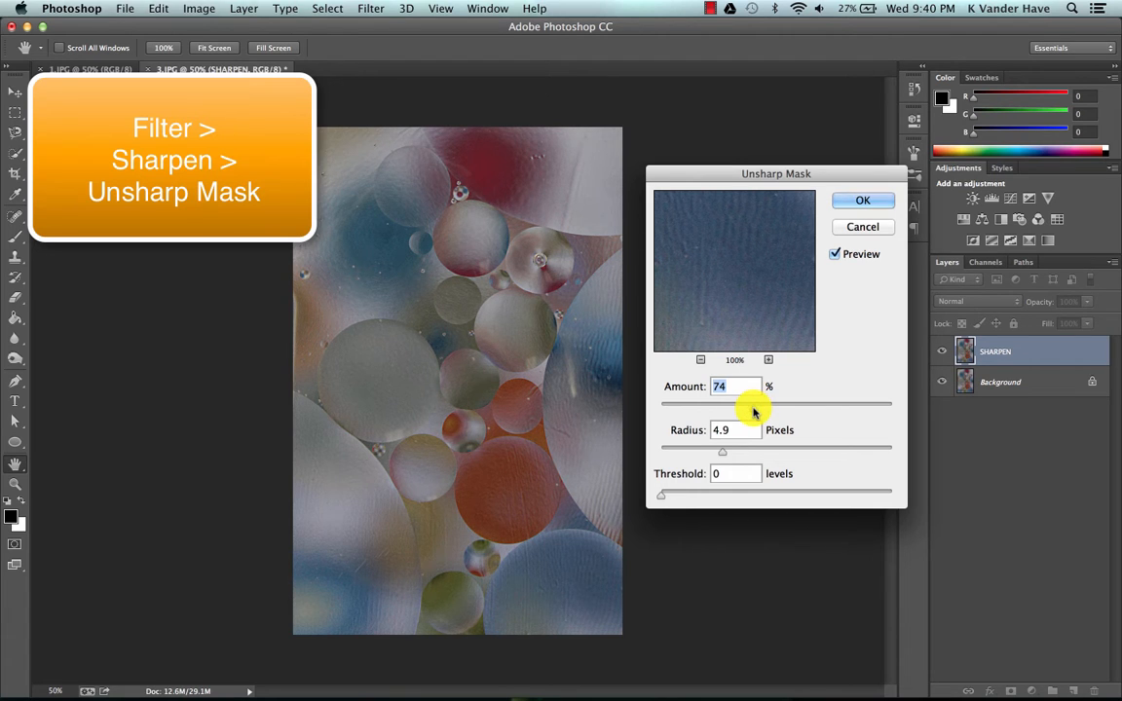
pyautogui.moveTo(753, 412); pyautogui.dragTo(772, 414)
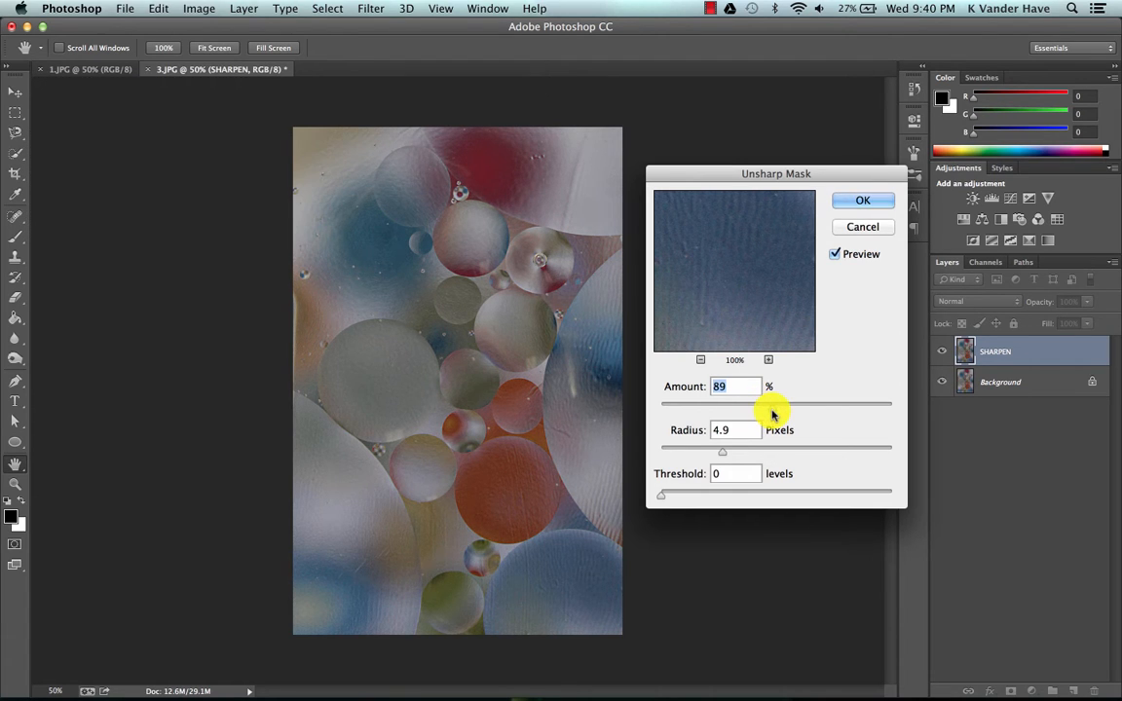
pyautogui.click(834, 255)
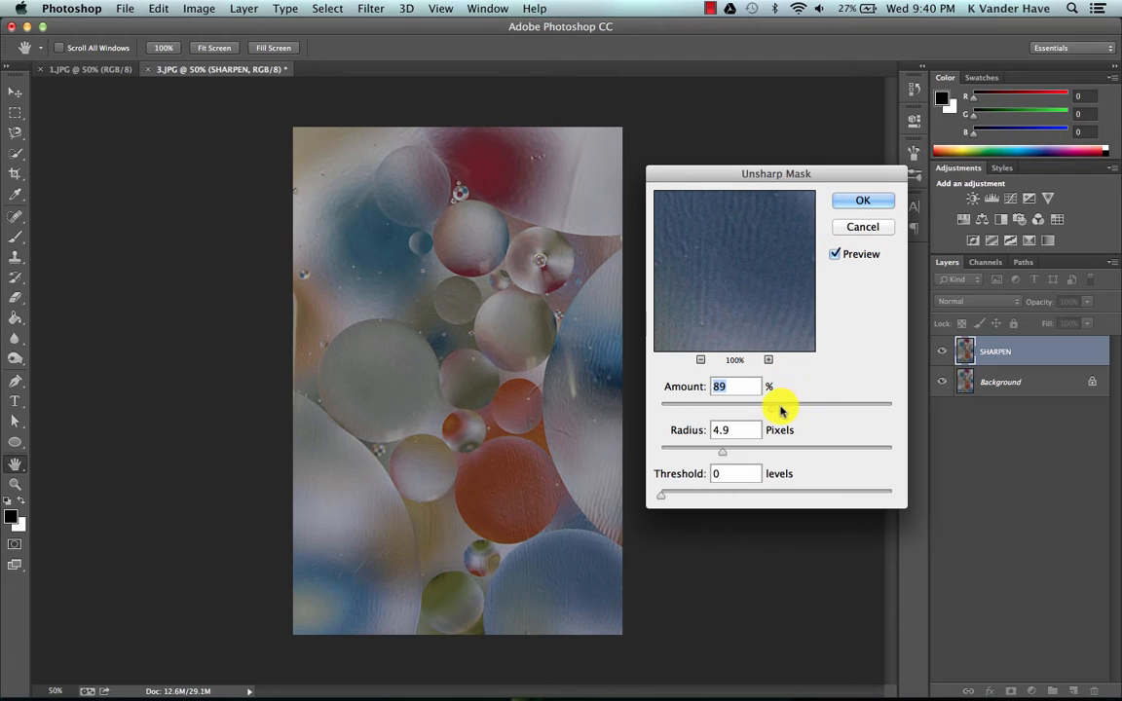
pyautogui.moveTo(776, 407); pyautogui.dragTo(753, 409)
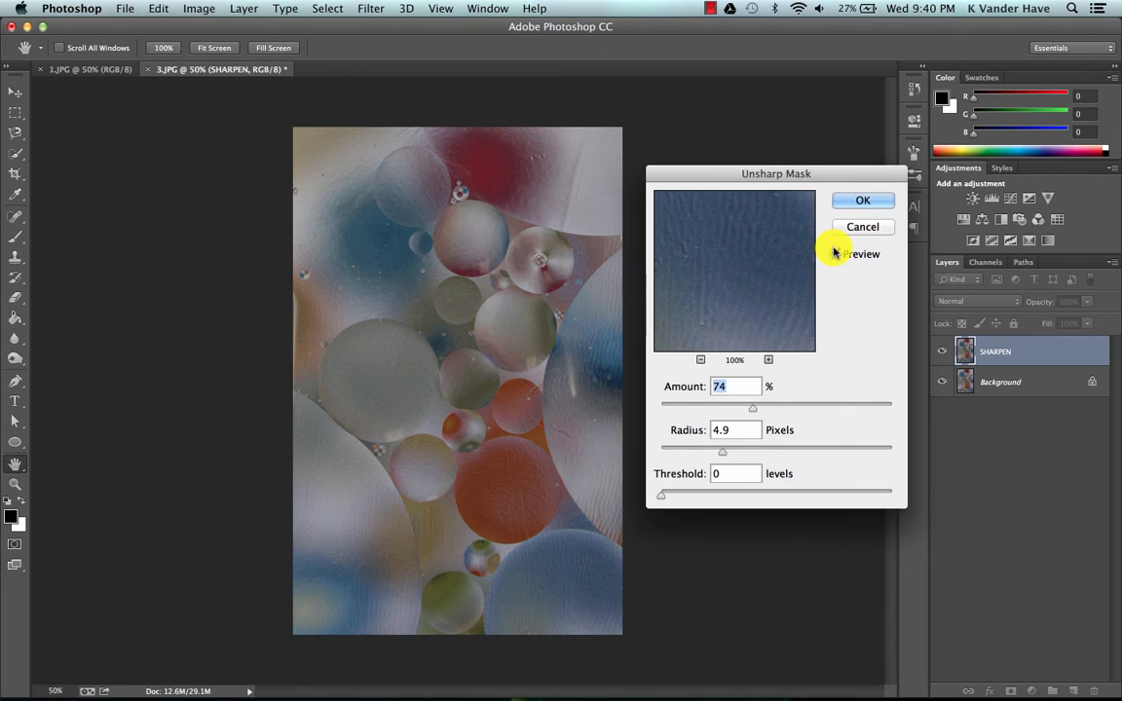
pyautogui.click(863, 201)
pyautogui.press('c')
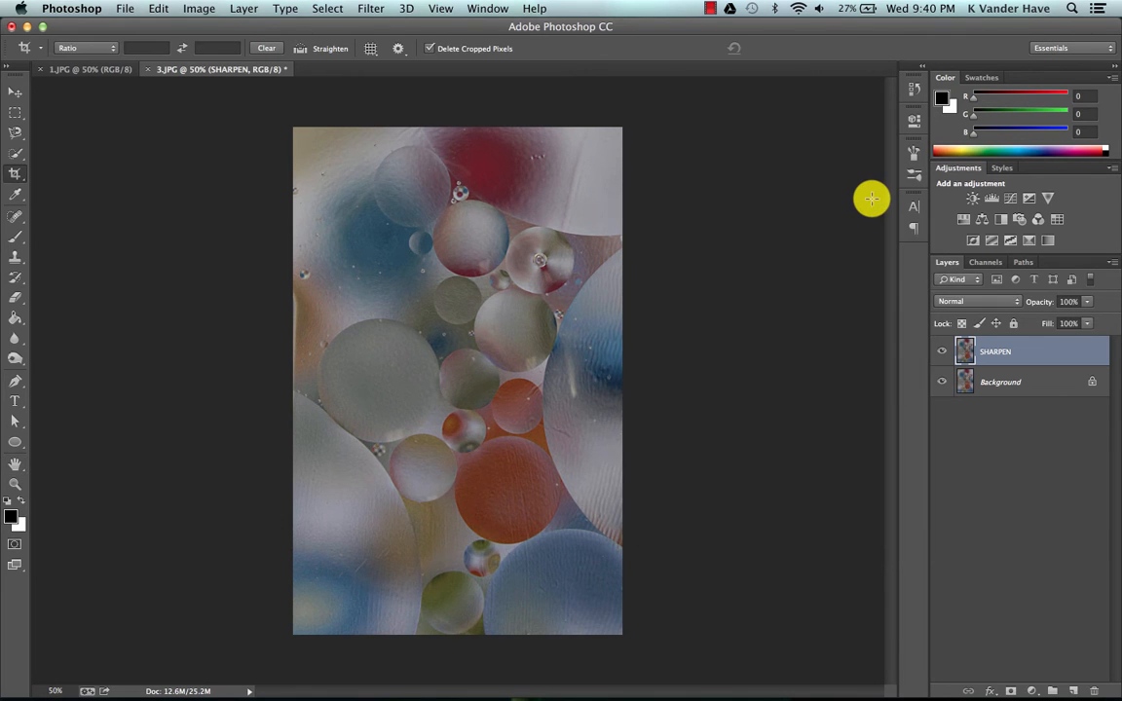
# Step: Duplicate the SHARPEN layer as RETOUCH and remove the light streak on the large blue-white bubble with the Spot Healing Brush
pyautogui.press('super+j')
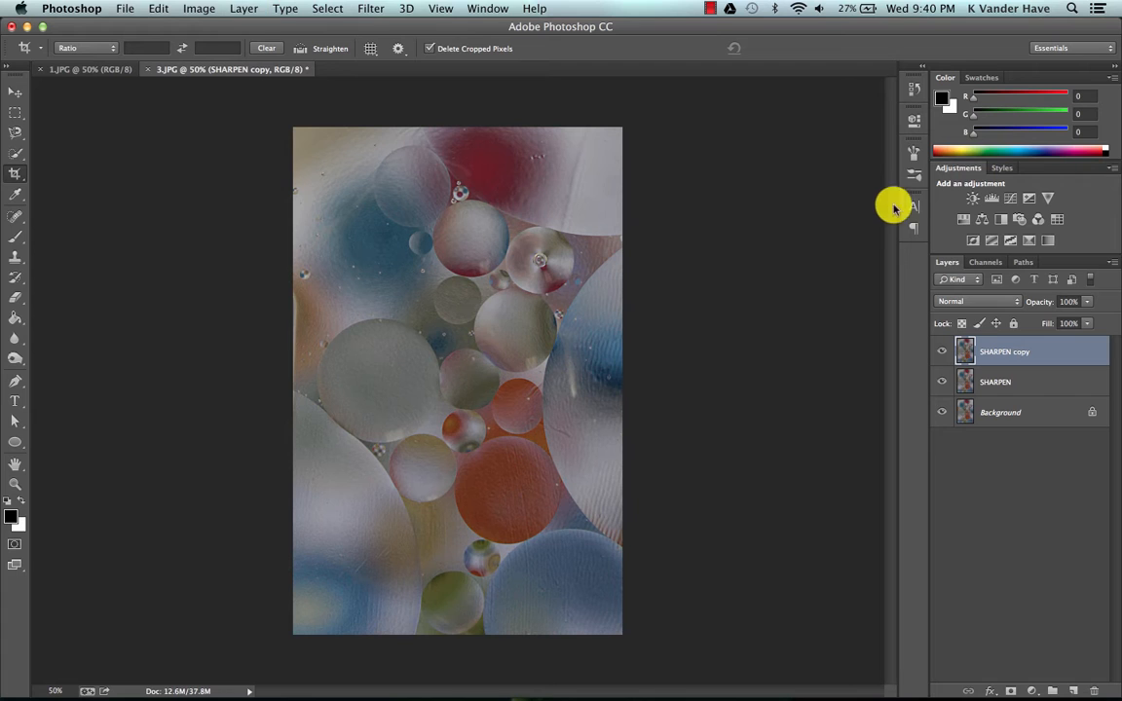
pyautogui.doubleClick(986, 356)
pyautogui.write('RETOUCH')
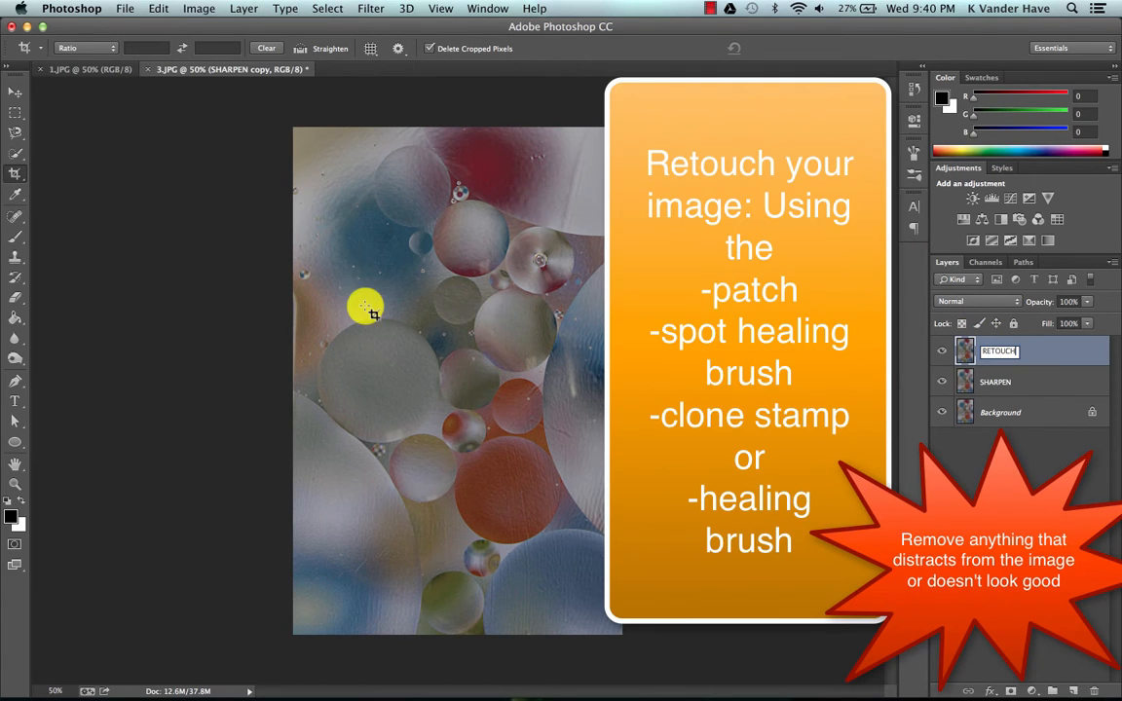
pyautogui.press('Return')
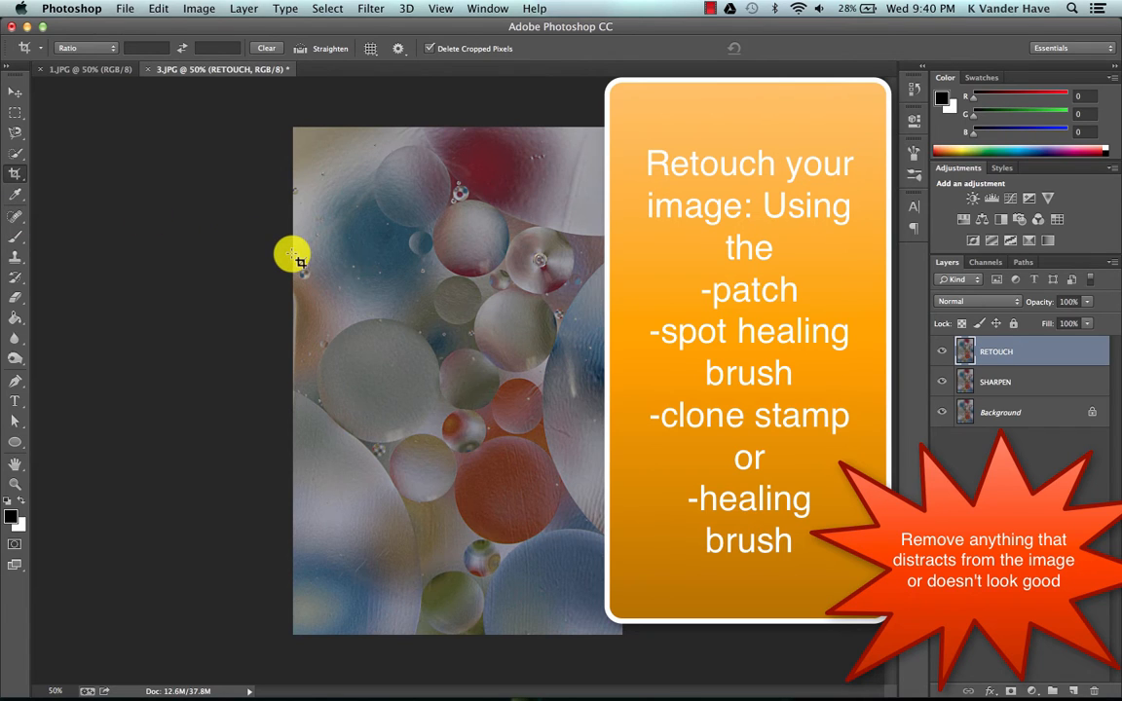
pyautogui.click(15, 216)
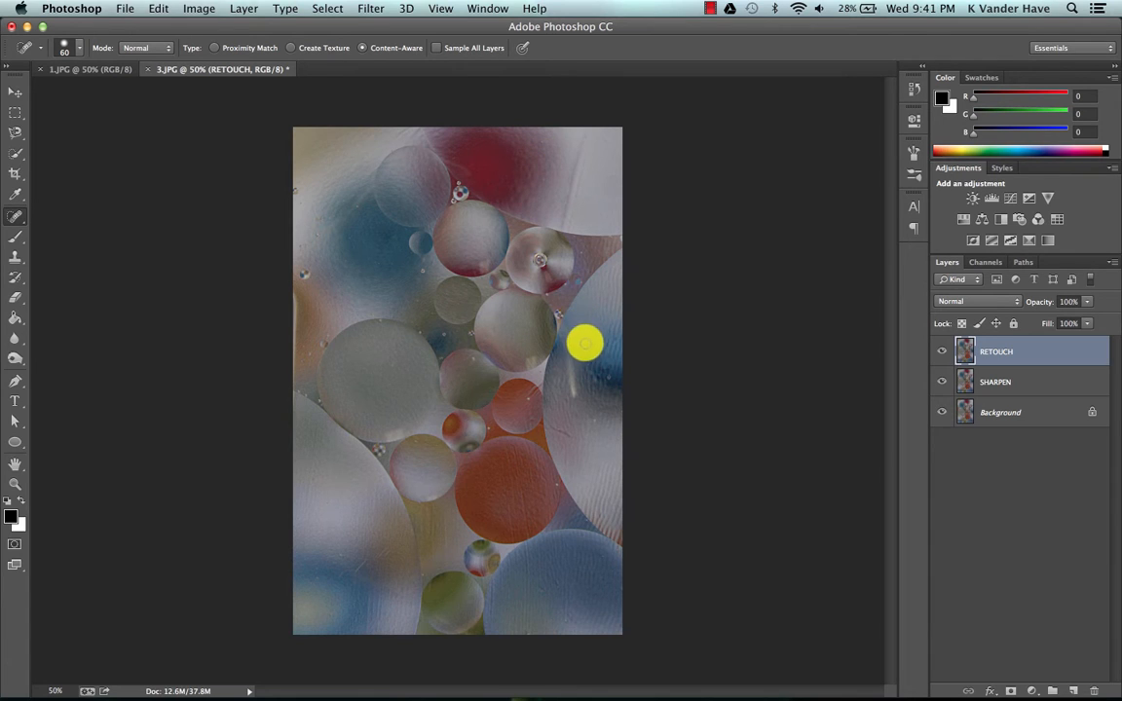
pyautogui.moveTo(567, 343)
pyautogui.mouseDown()
pyautogui.moveTo(574, 398)
pyautogui.moveTo(572, 368)
pyautogui.mouseUp()
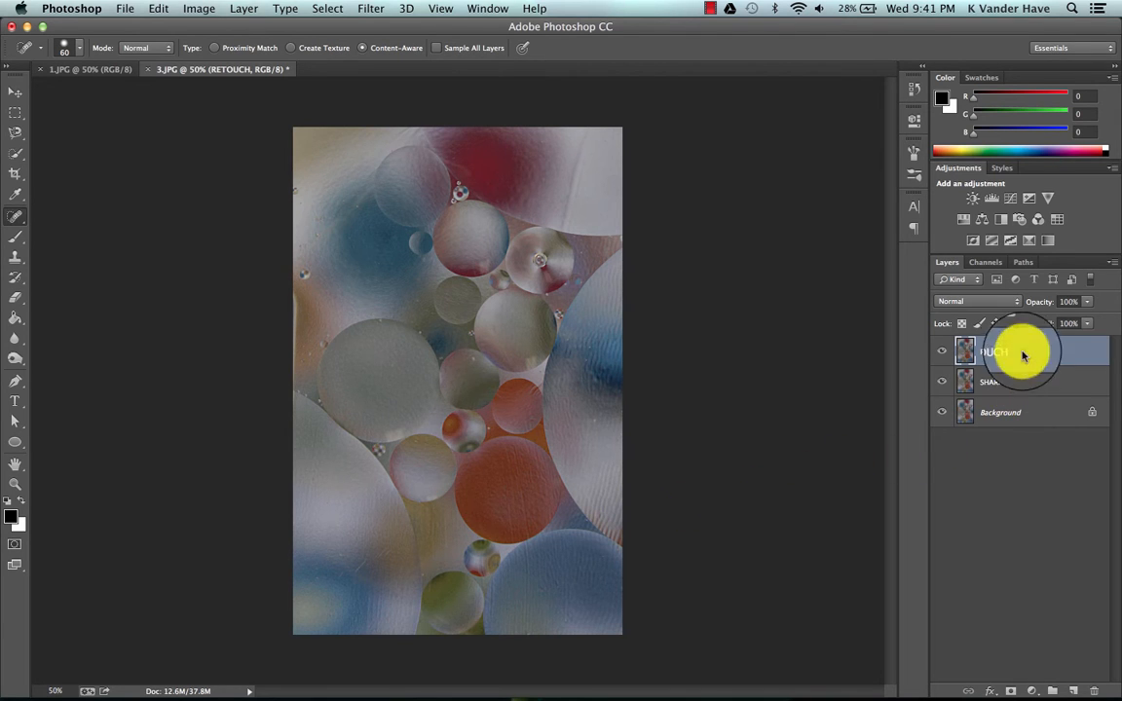
# Step: Add a Levels adjustment layer above RETOUCH with the white input level at 171 and the black input level at 23
pyautogui.click(994, 200)
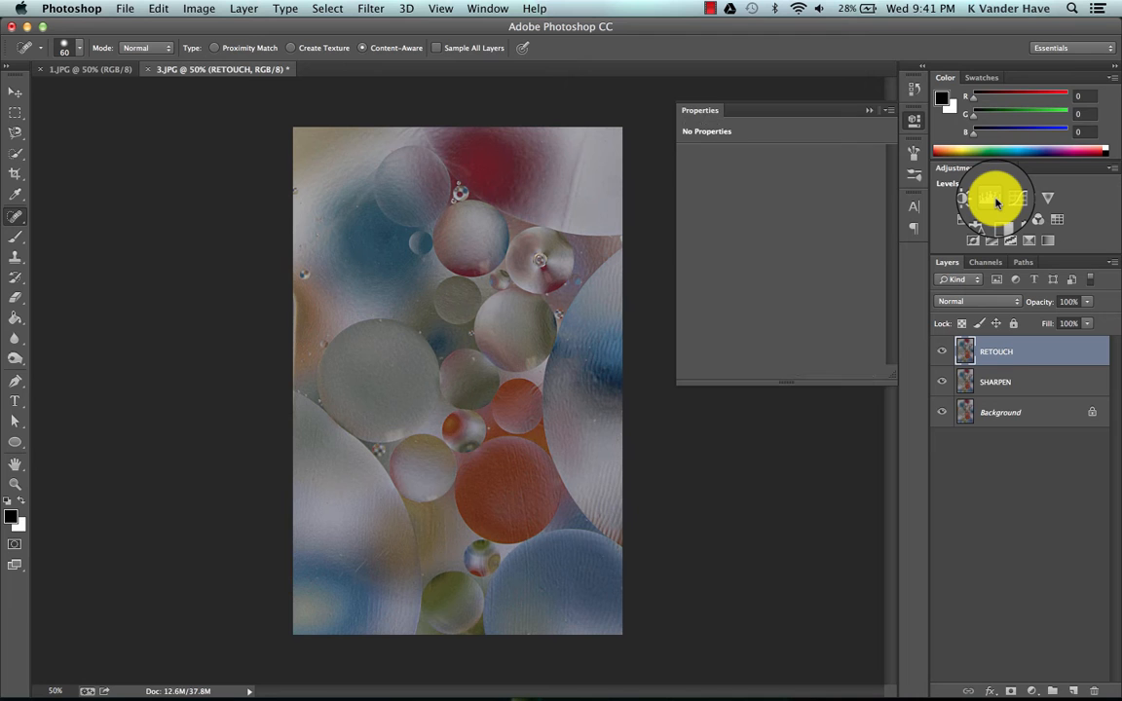
pyautogui.moveTo(878, 269); pyautogui.dragTo(820, 270)
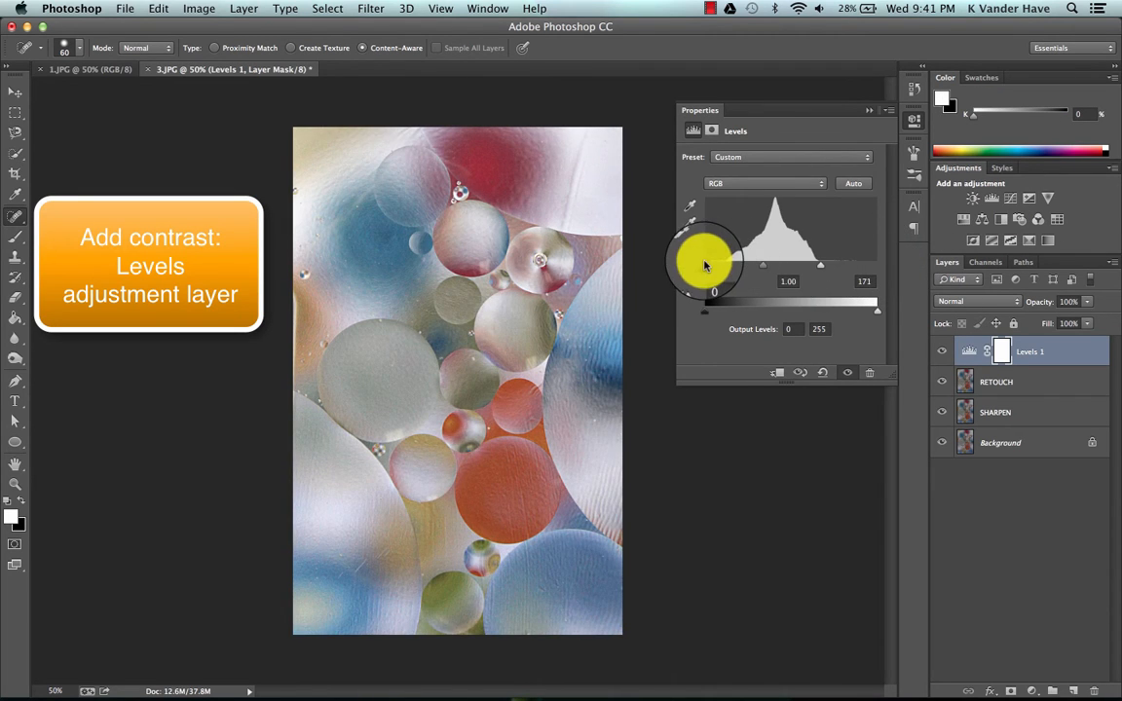
pyautogui.moveTo(707, 274); pyautogui.dragTo(721, 272)
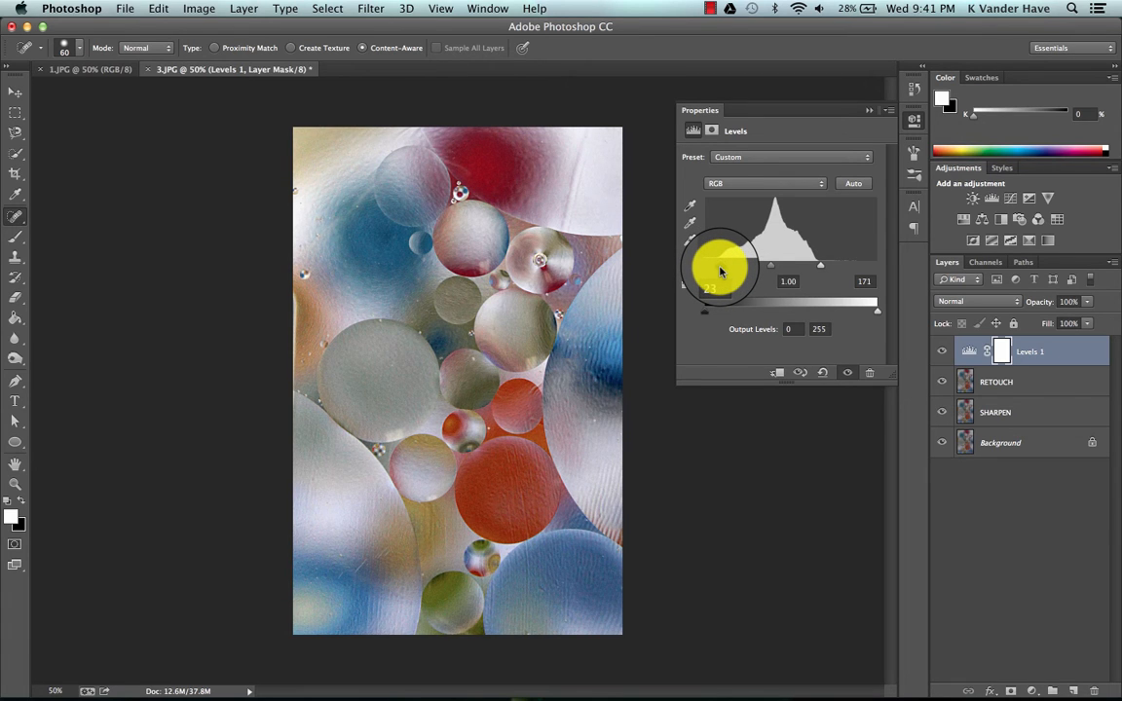
# Step: Duplicate the RETOUCH layer and rotate the copy 180° in place
pyautogui.click(1049, 383)
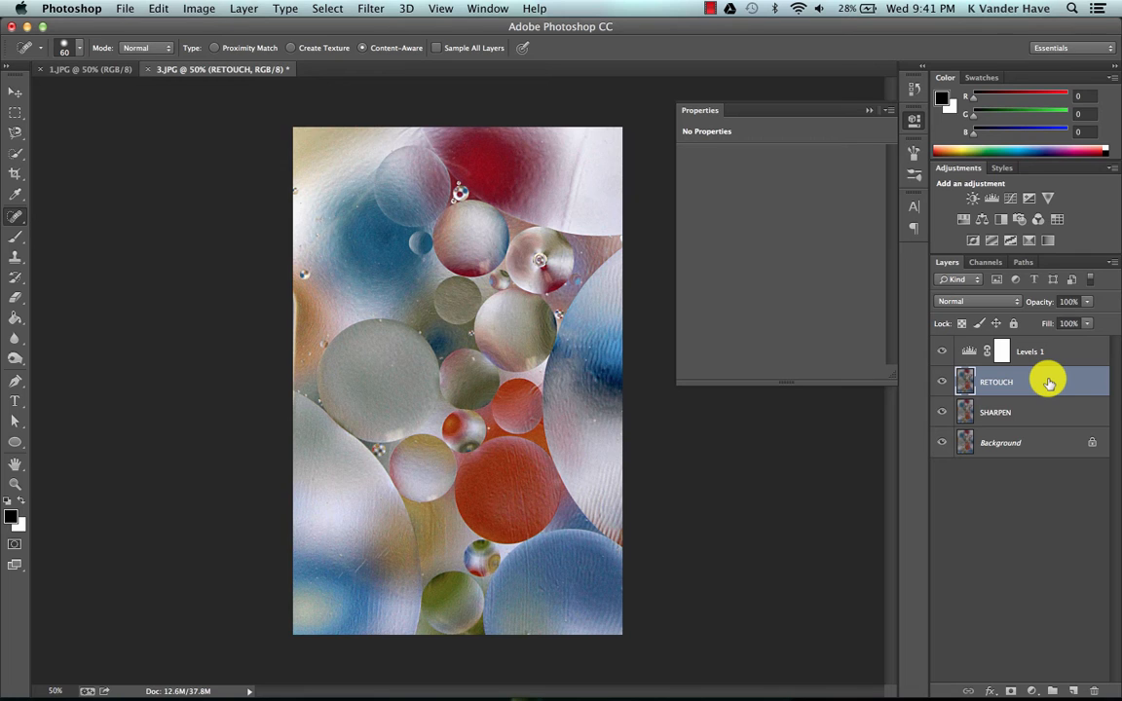
pyautogui.press('super+j')
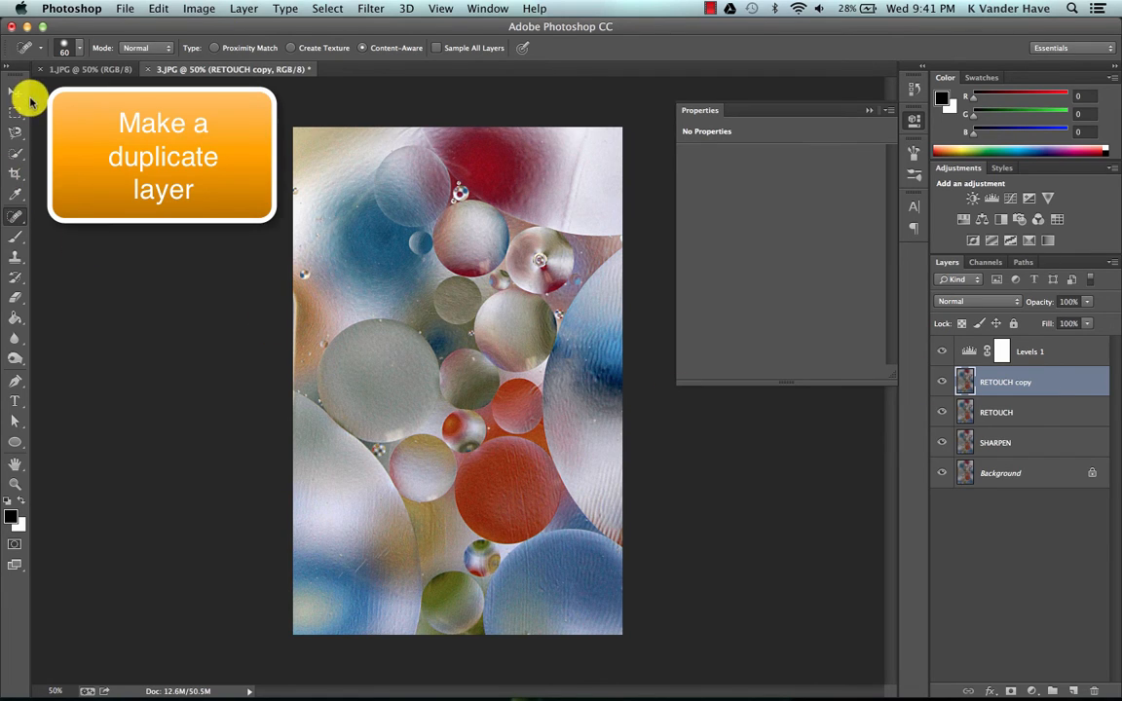
pyautogui.click(16, 90)
pyautogui.moveTo(289, 108)
pyautogui.mouseDown()
pyautogui.moveTo(178, 259)
pyautogui.moveTo(147, 428)
pyautogui.moveTo(303, 581)
pyautogui.moveTo(482, 617)
pyautogui.moveTo(614, 598)
pyautogui.mouseUp()
pyautogui.press('Return')
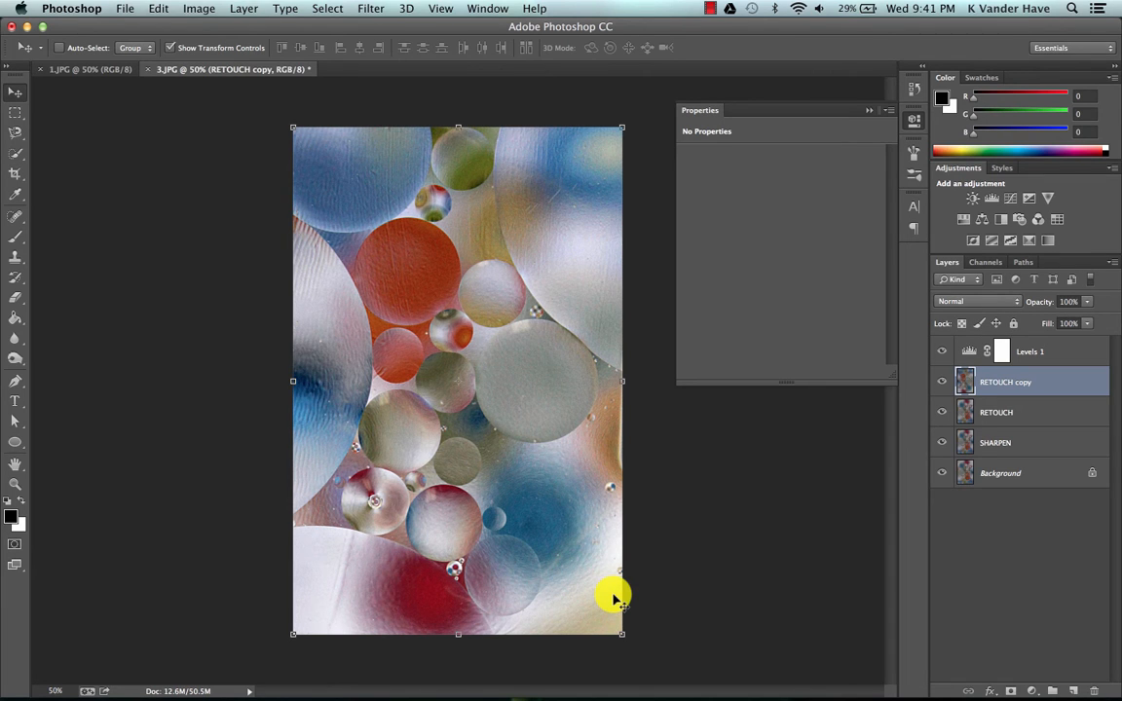
# Step: Try the Soft Light and Exclusion blend modes on the rotated RETOUCH copy layer
pyautogui.click(982, 302)
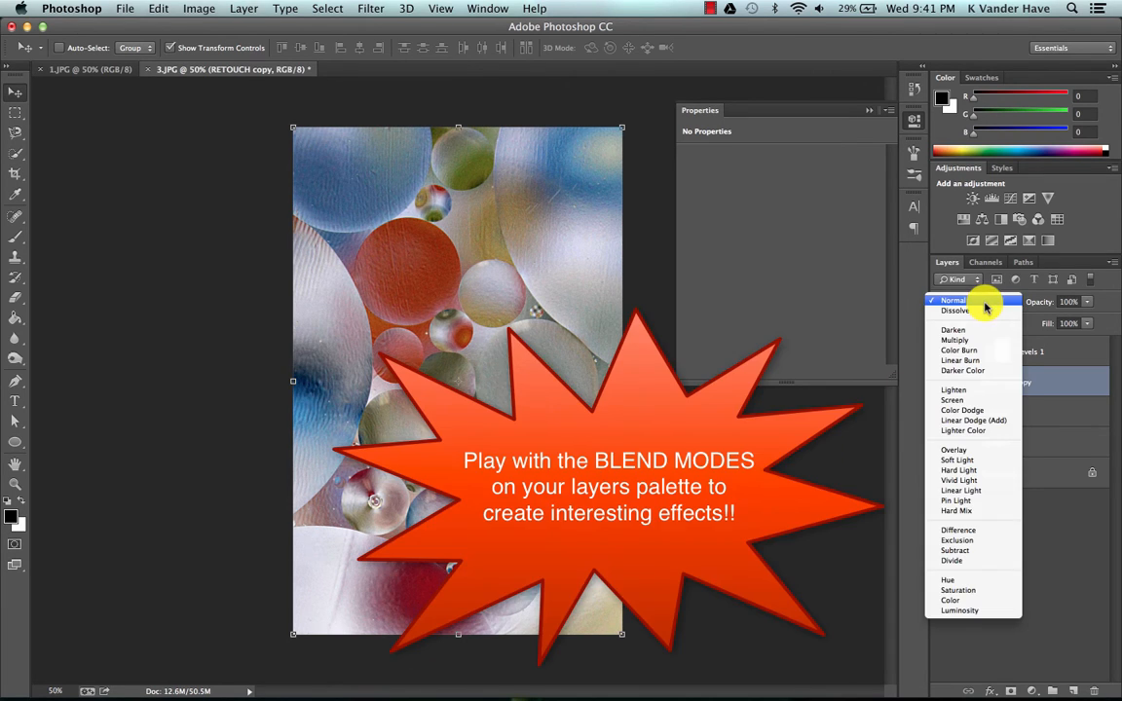
pyautogui.click(969, 463)
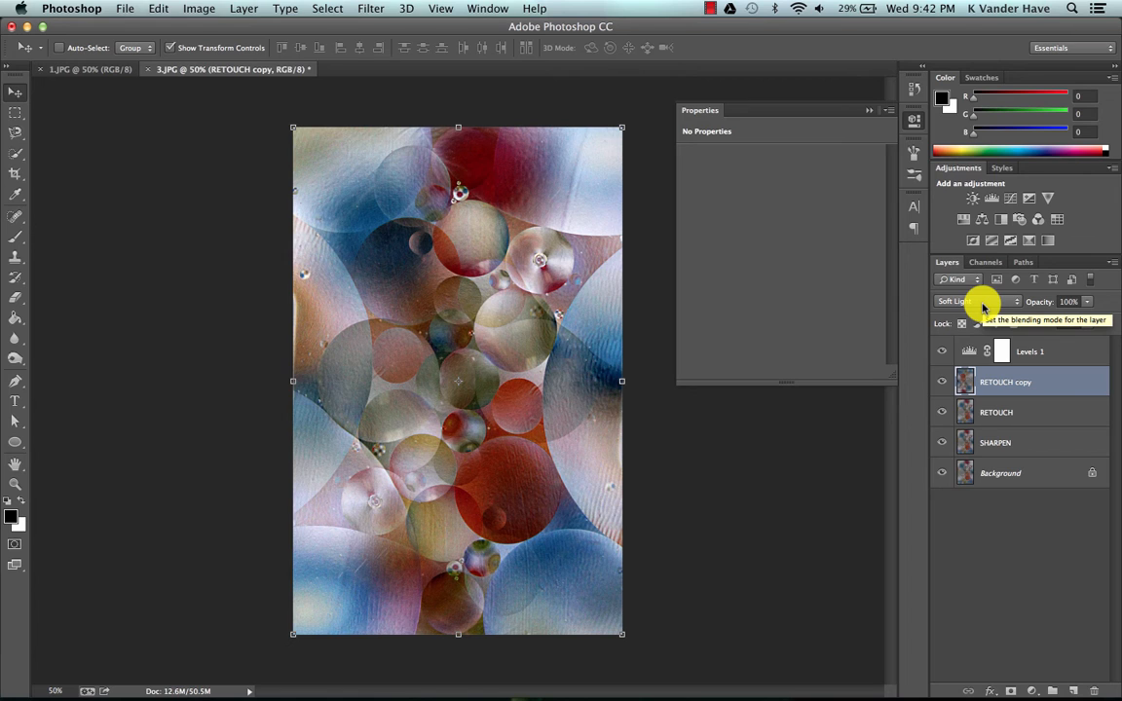
pyautogui.click(983, 308)
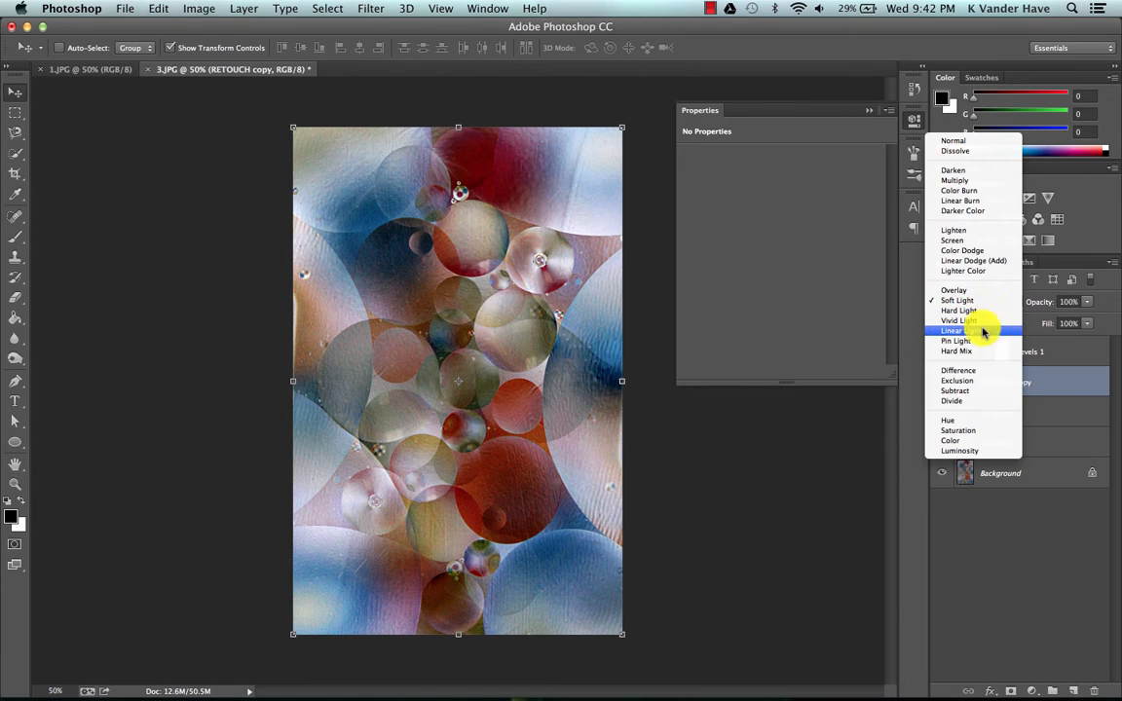
pyautogui.click(973, 383)
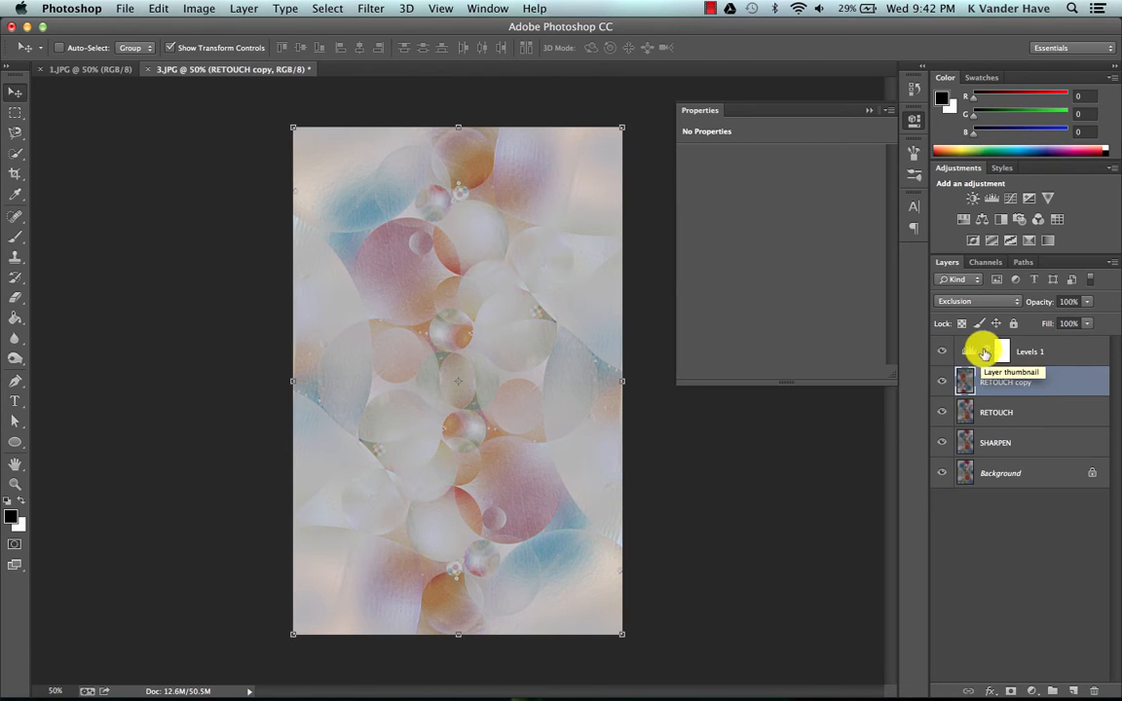
# Step: Set the RETOUCH copy layer's opacity to 72% and its blend mode to Soft Light
pyautogui.moveTo(1042, 300)
pyautogui.mouseDown()
pyautogui.moveTo(999, 301)
pyautogui.moveTo(1019, 300)
pyautogui.mouseUp()
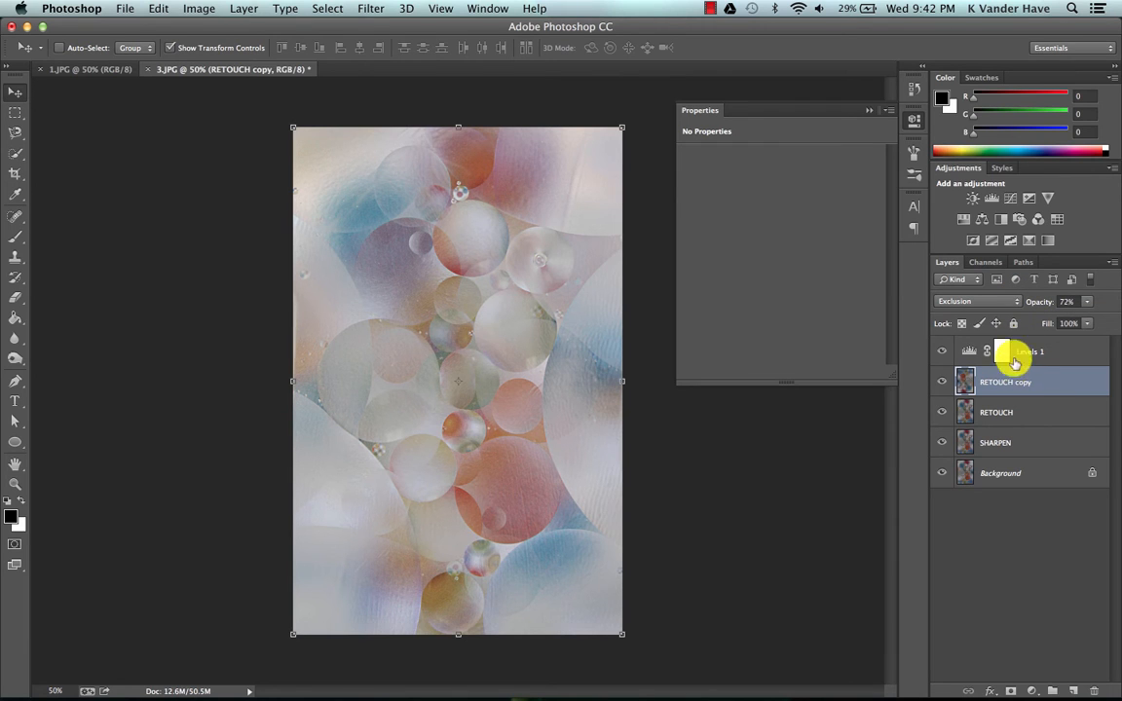
pyautogui.click(984, 302)
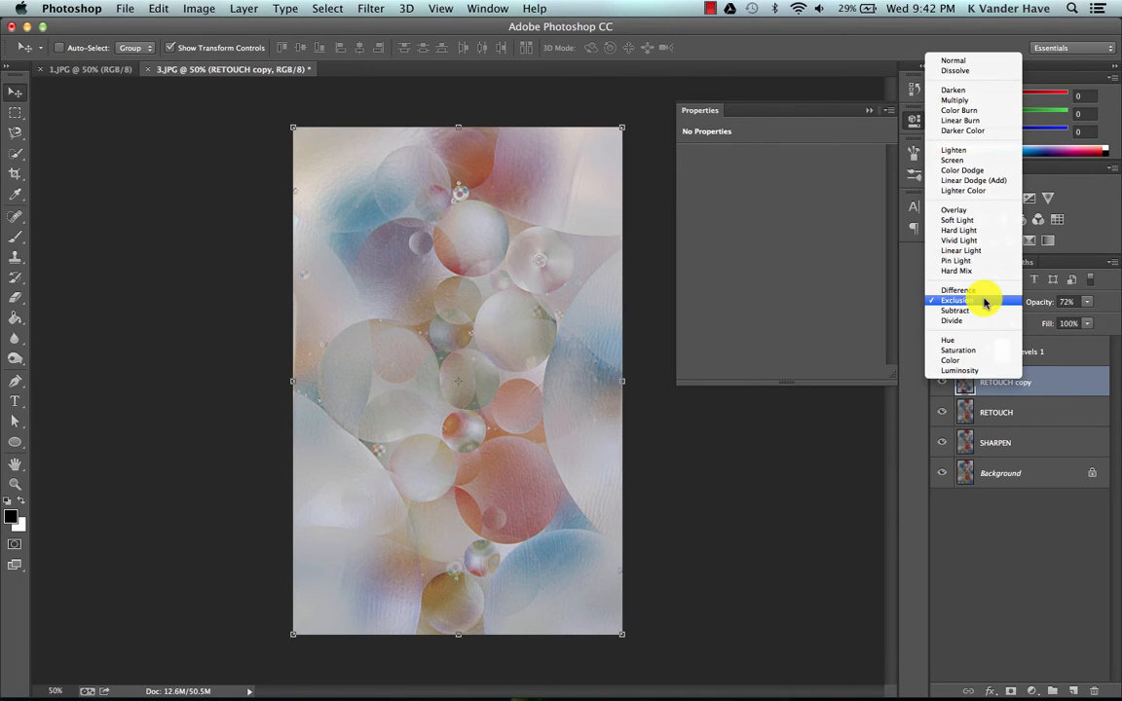
pyautogui.click(977, 220)
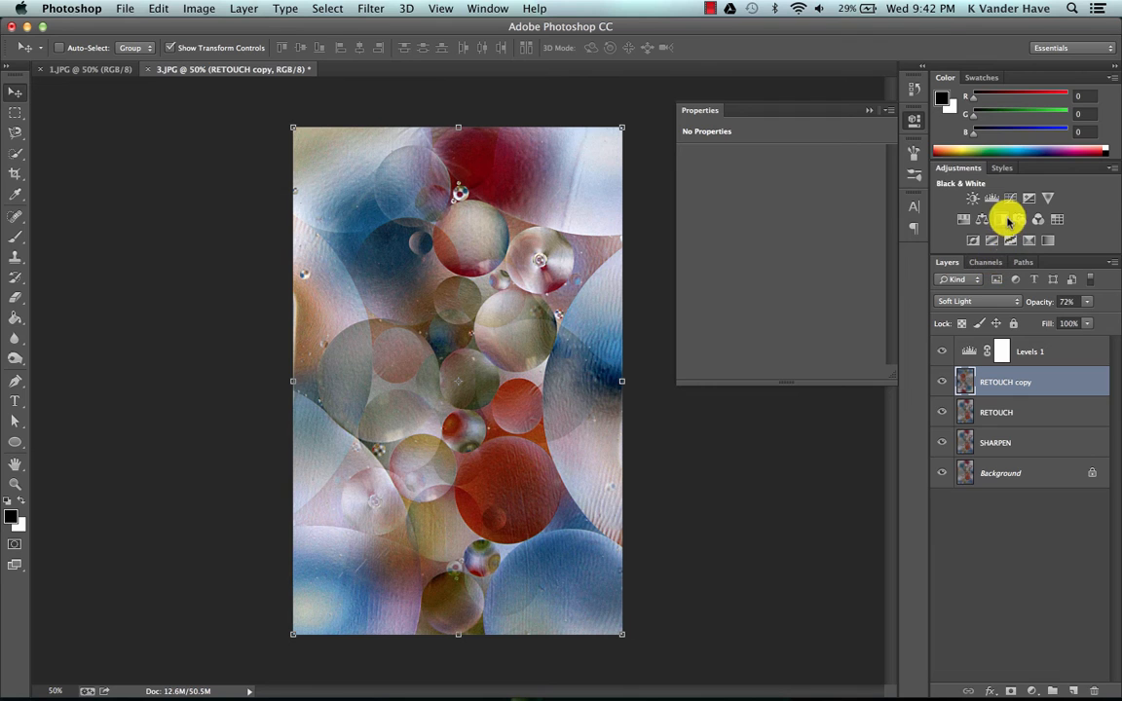
# Step: Add a Black & White adjustment layer directly above the RETOUCH copy layer
pyautogui.click(1004, 220)
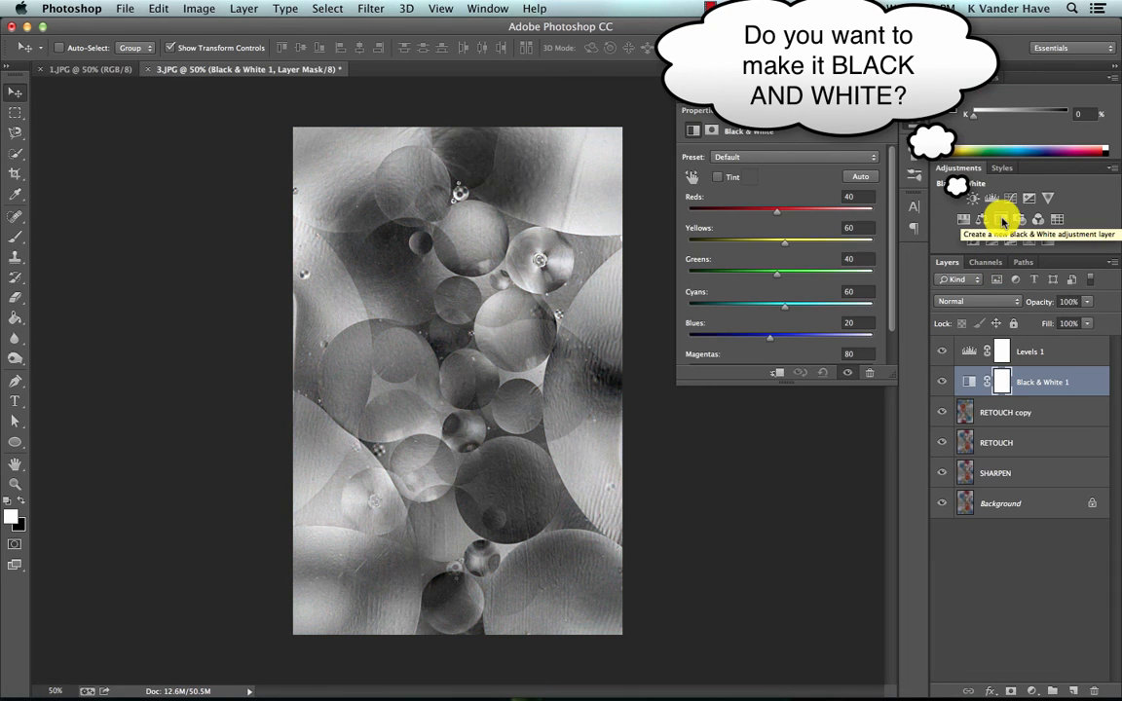
# Step: Adjust the Black & White layer from tones sampled on the image, bringing Cyans to 108 and Blues to -64
pyautogui.click(690, 177)
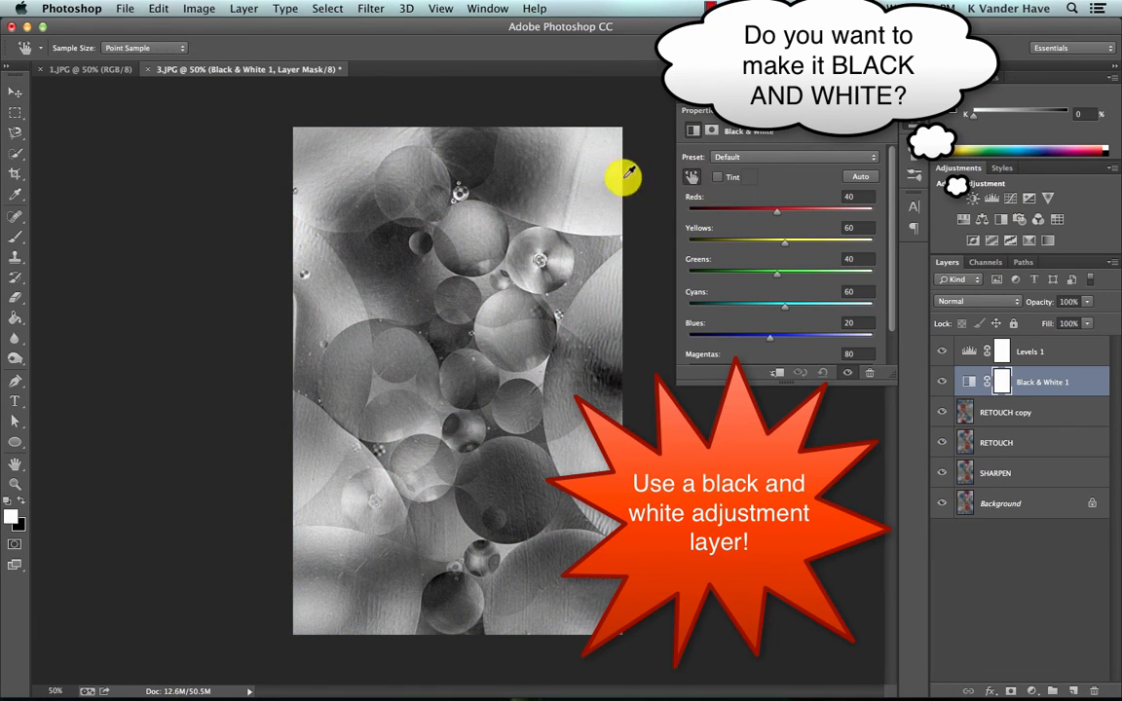
pyautogui.moveTo(614, 163); pyautogui.dragTo(633, 163)
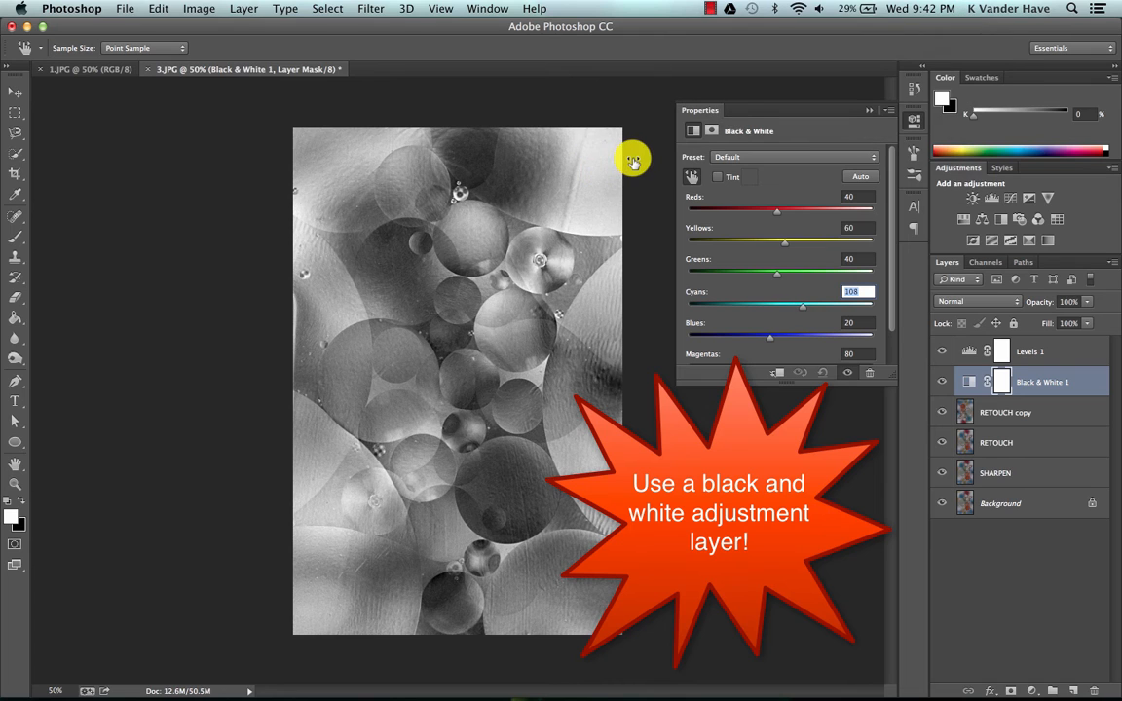
pyautogui.moveTo(382, 232); pyautogui.dragTo(319, 238)
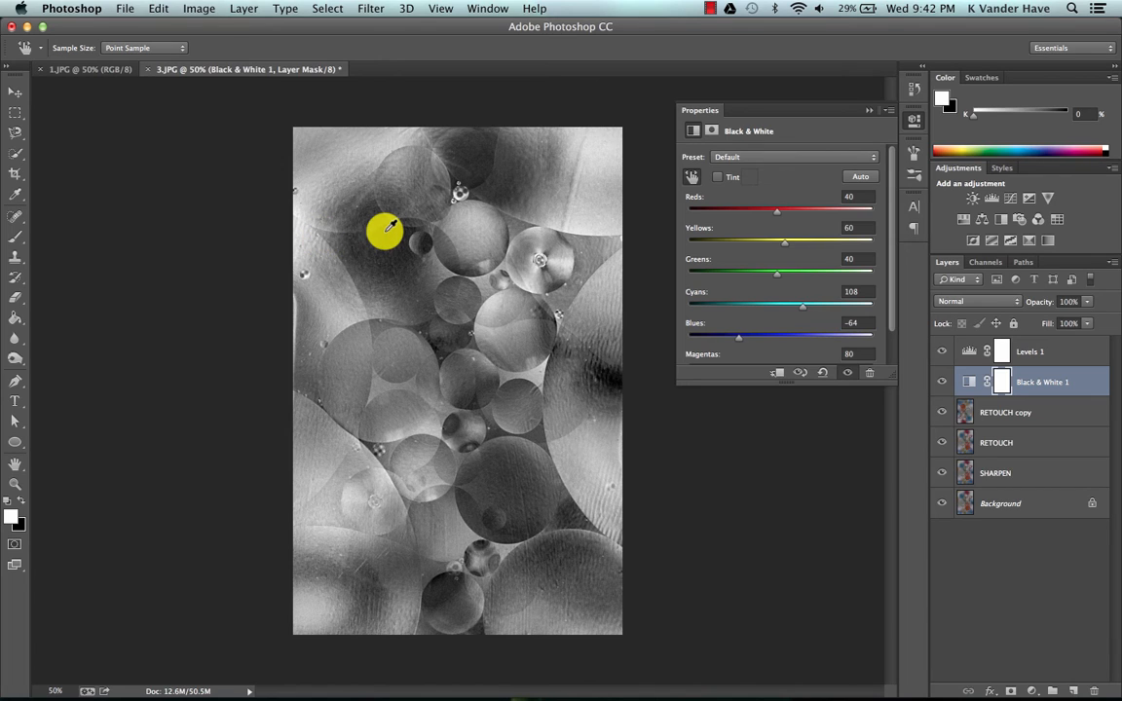
pyautogui.click(869, 110)
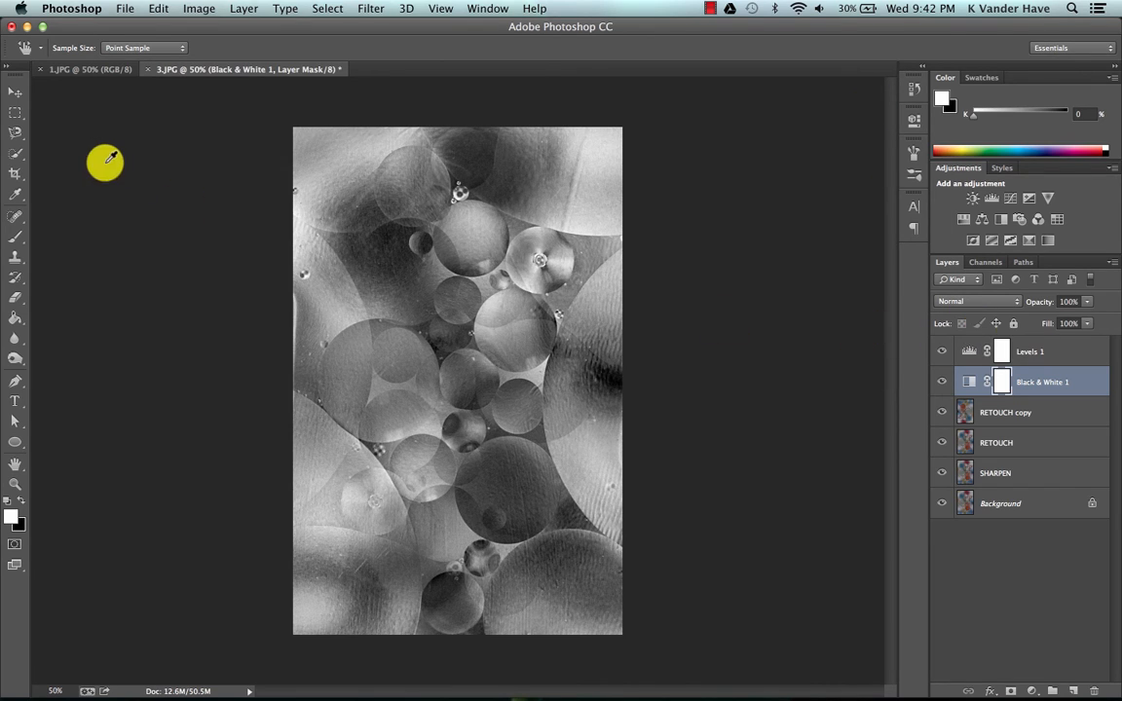
# Step: In 1.JPG, add a Levels adjustment layer with the black input at 37 and the white input at 214
pyautogui.click(95, 70)
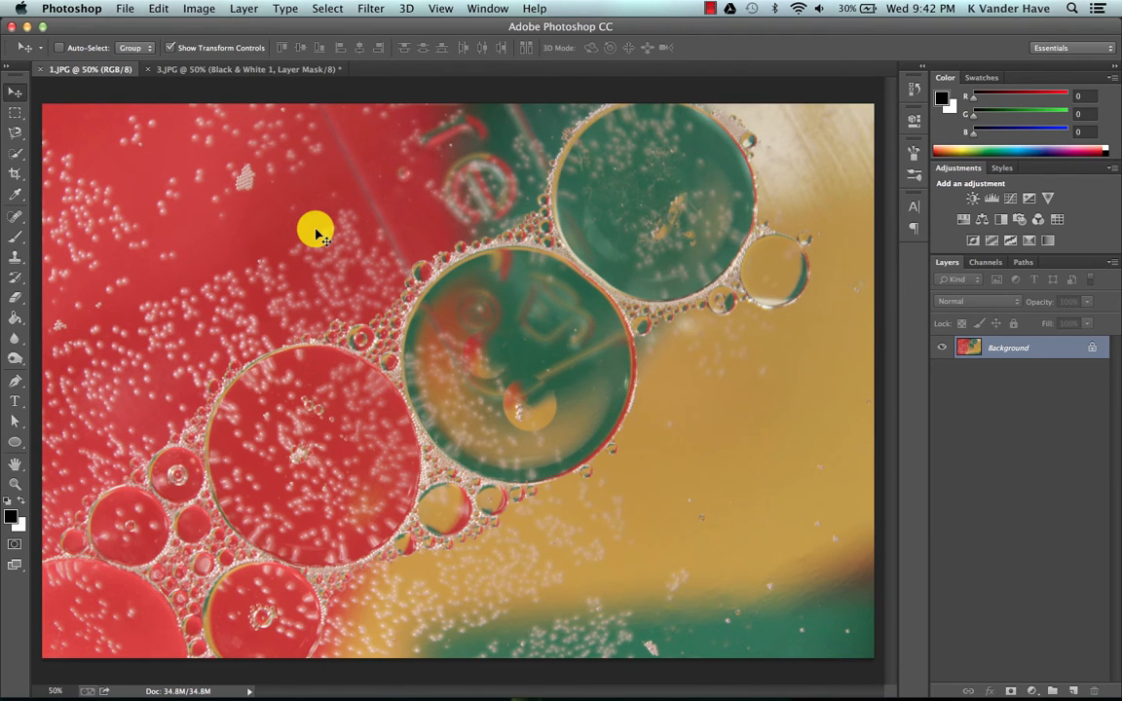
pyautogui.click(991, 200)
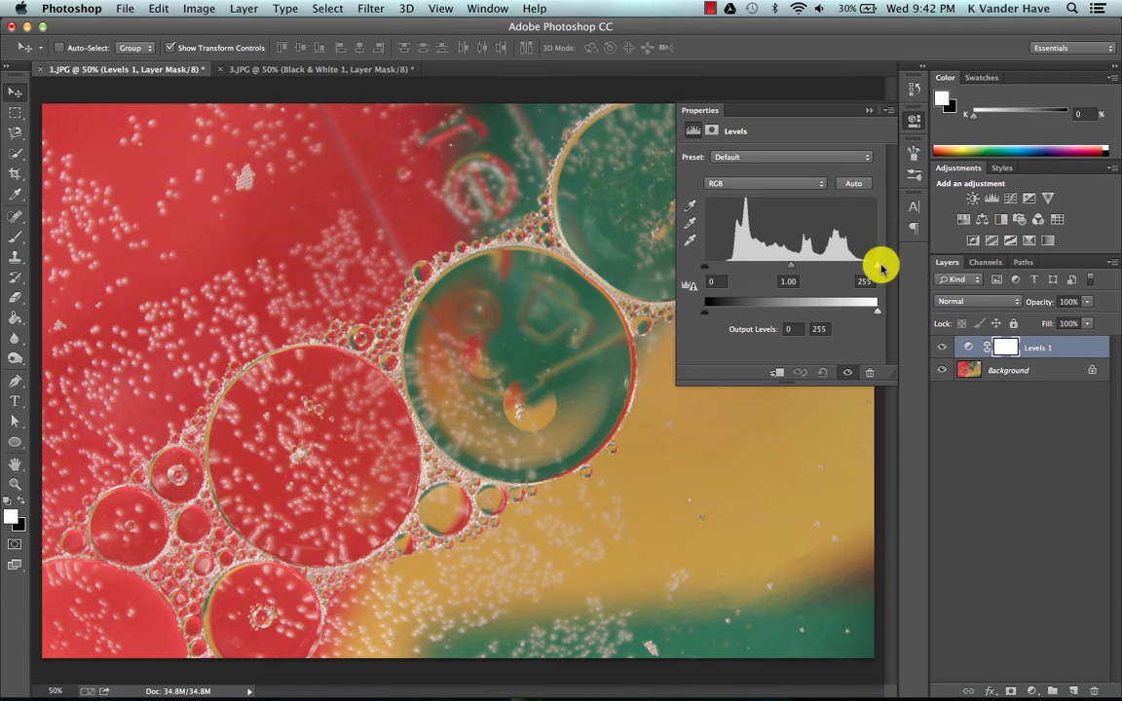
pyautogui.moveTo(880, 269); pyautogui.dragTo(851, 265)
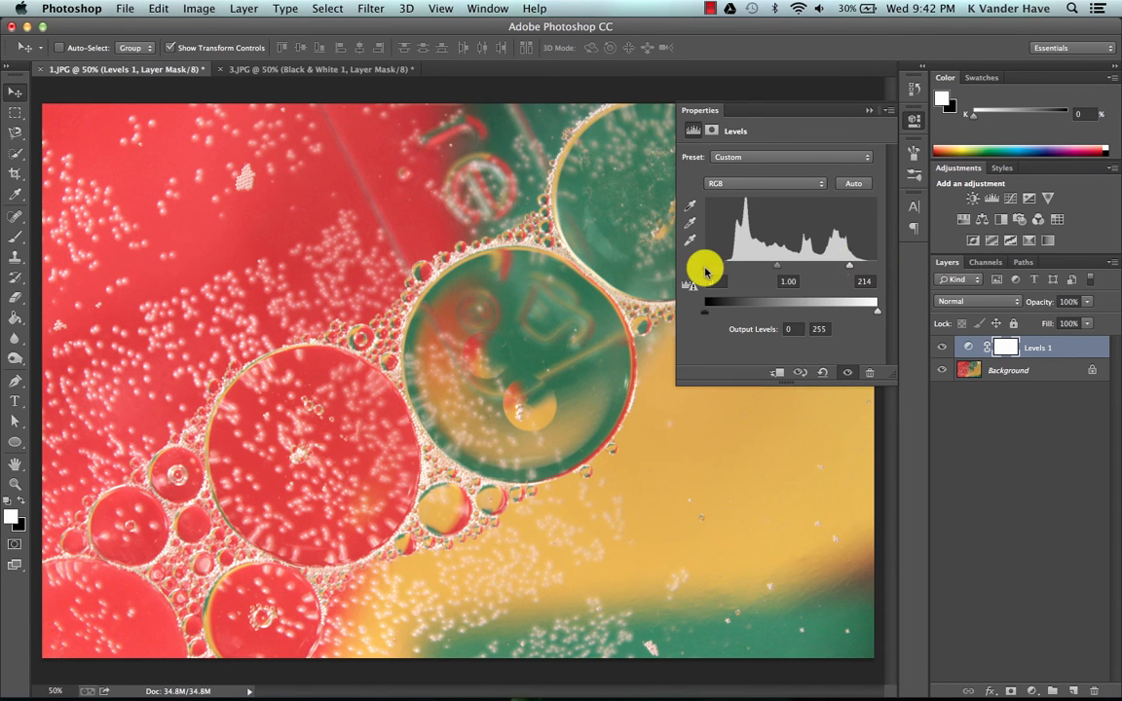
pyautogui.moveTo(706, 272); pyautogui.dragTo(726, 273)
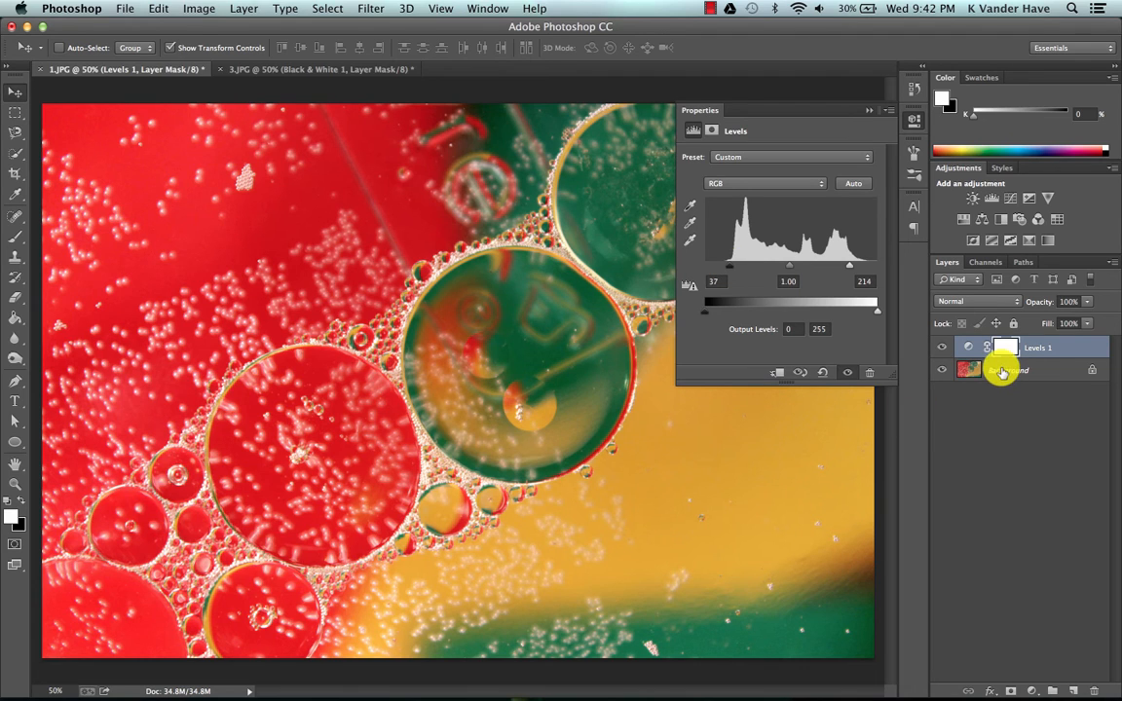
# Step: Apply a custom Lens Correction vignette with an amount of -56 to the Background layer of 1.JPG
pyautogui.click(1002, 373)
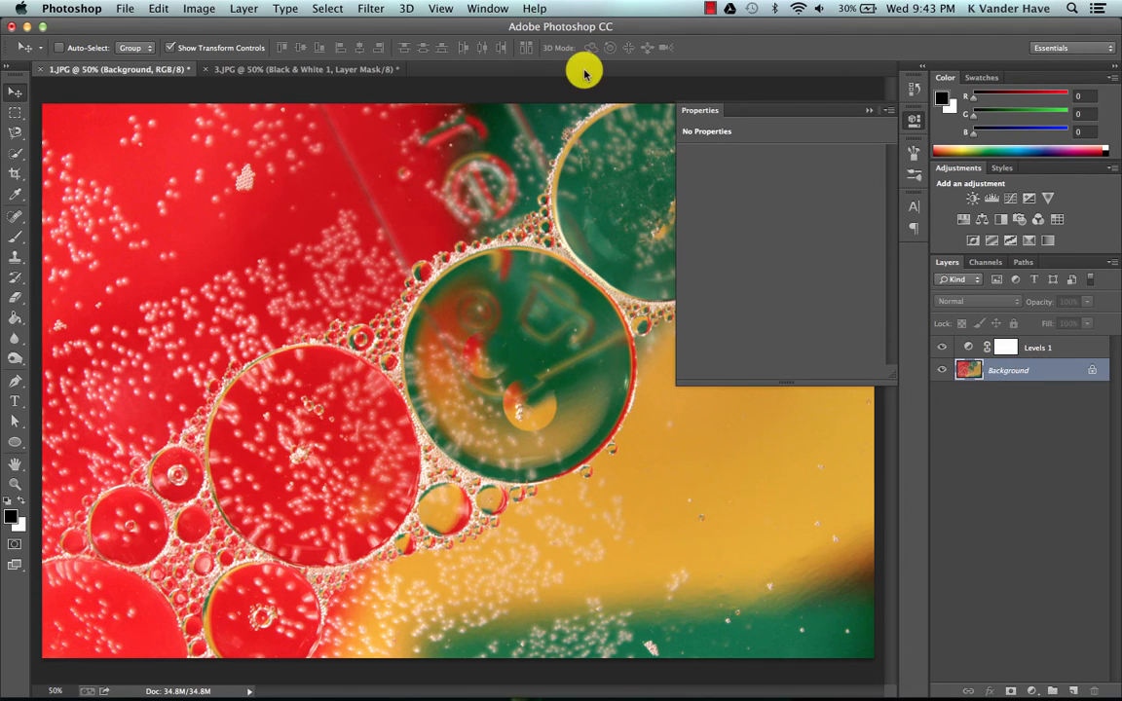
pyautogui.click(362, 9)
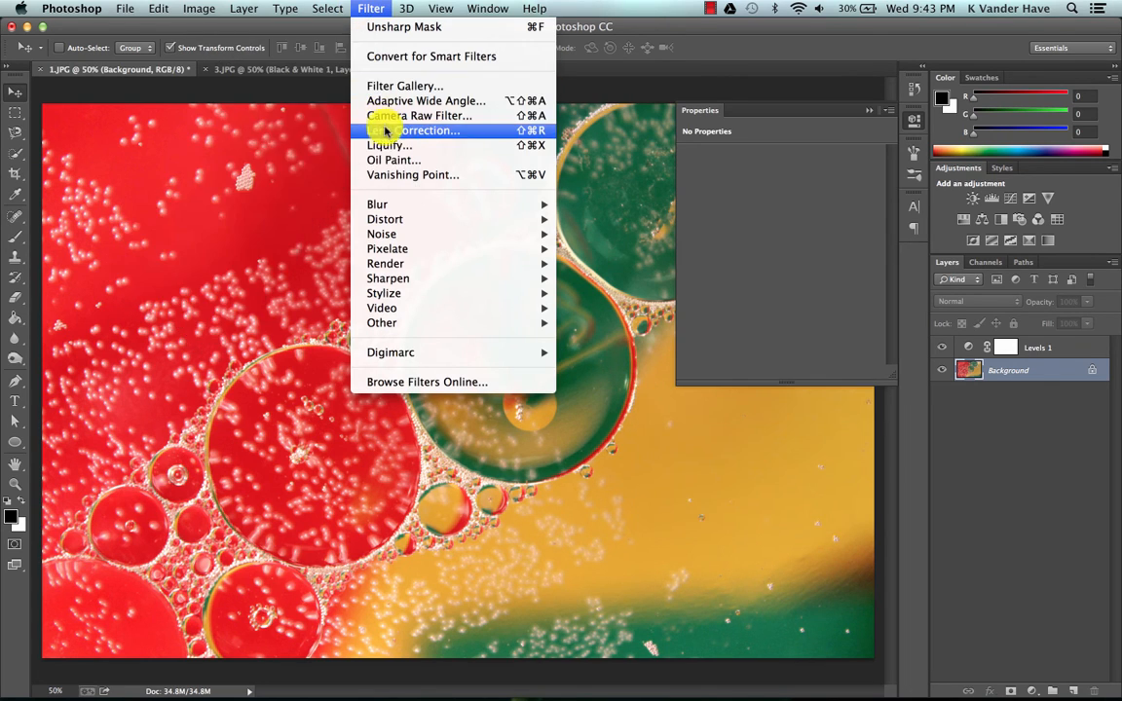
pyautogui.click(387, 133)
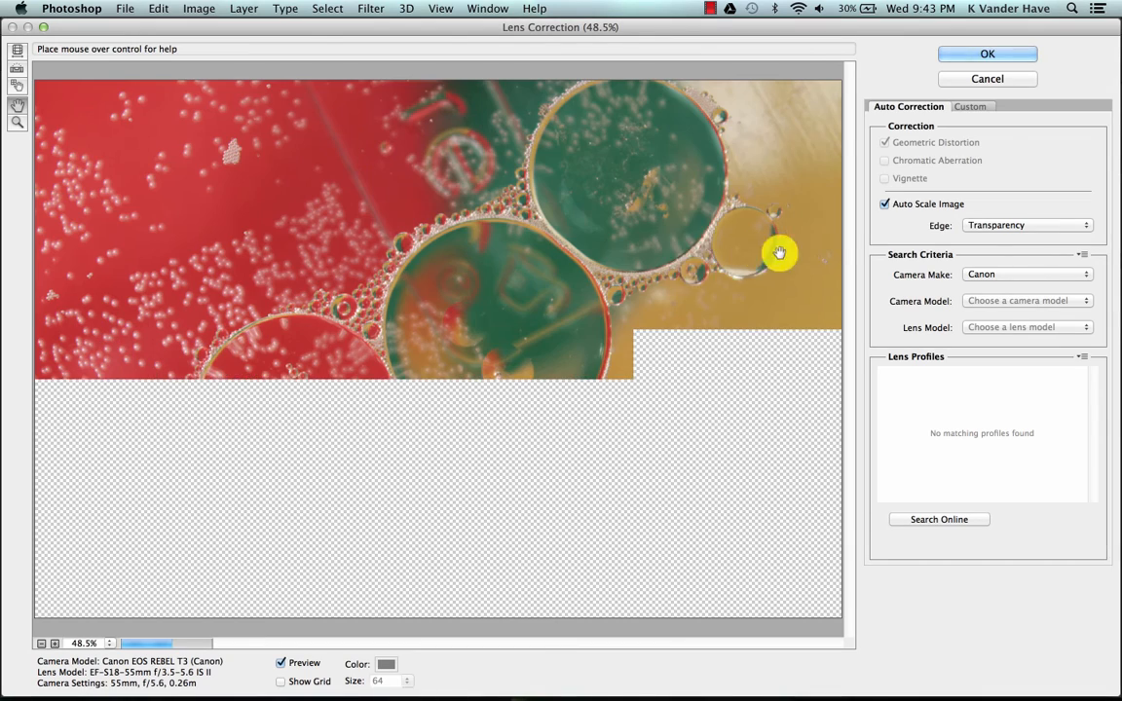
pyautogui.click(979, 107)
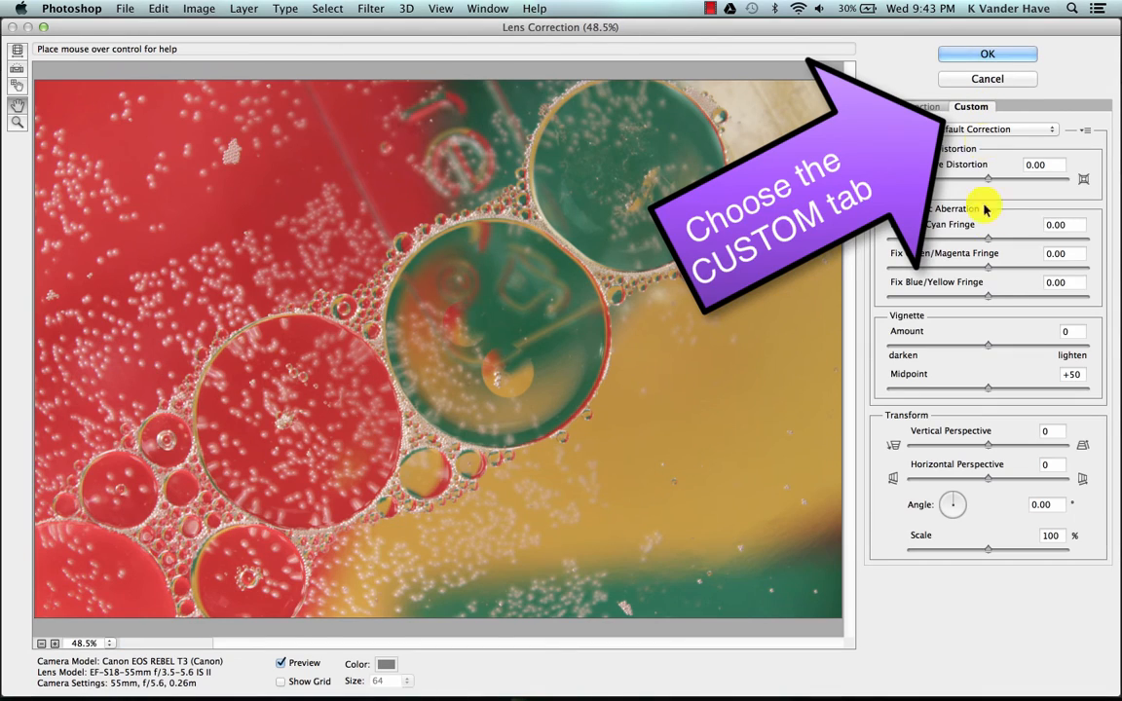
pyautogui.click(962, 349)
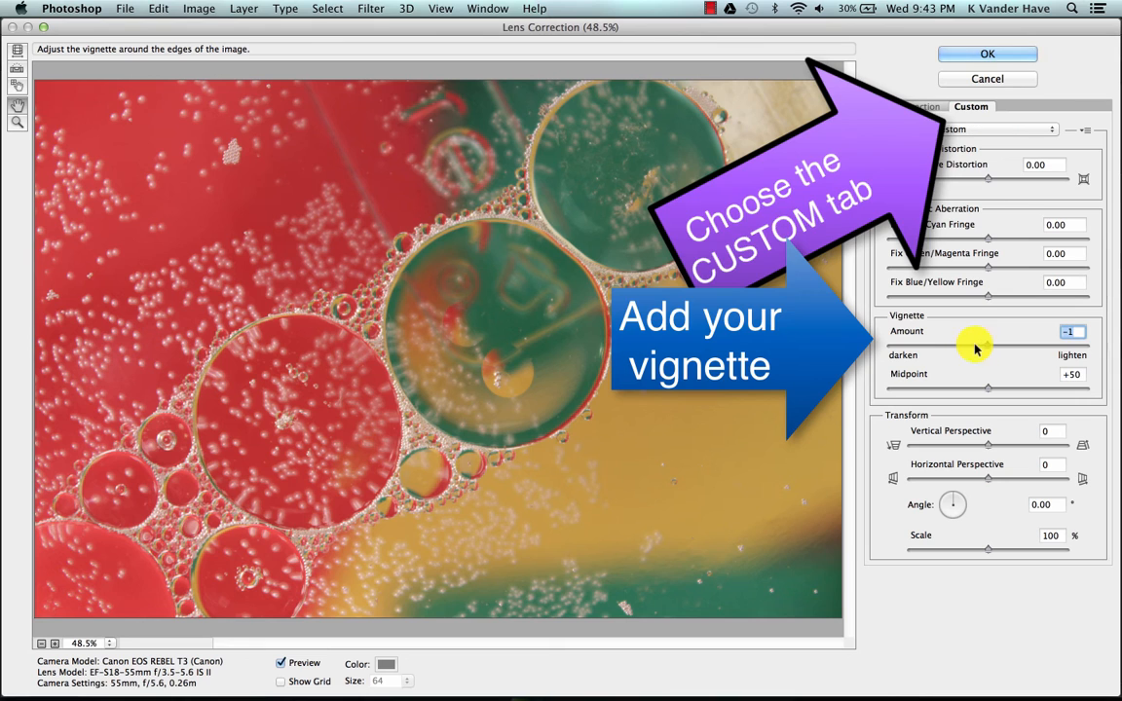
pyautogui.moveTo(963, 348); pyautogui.dragTo(932, 354)
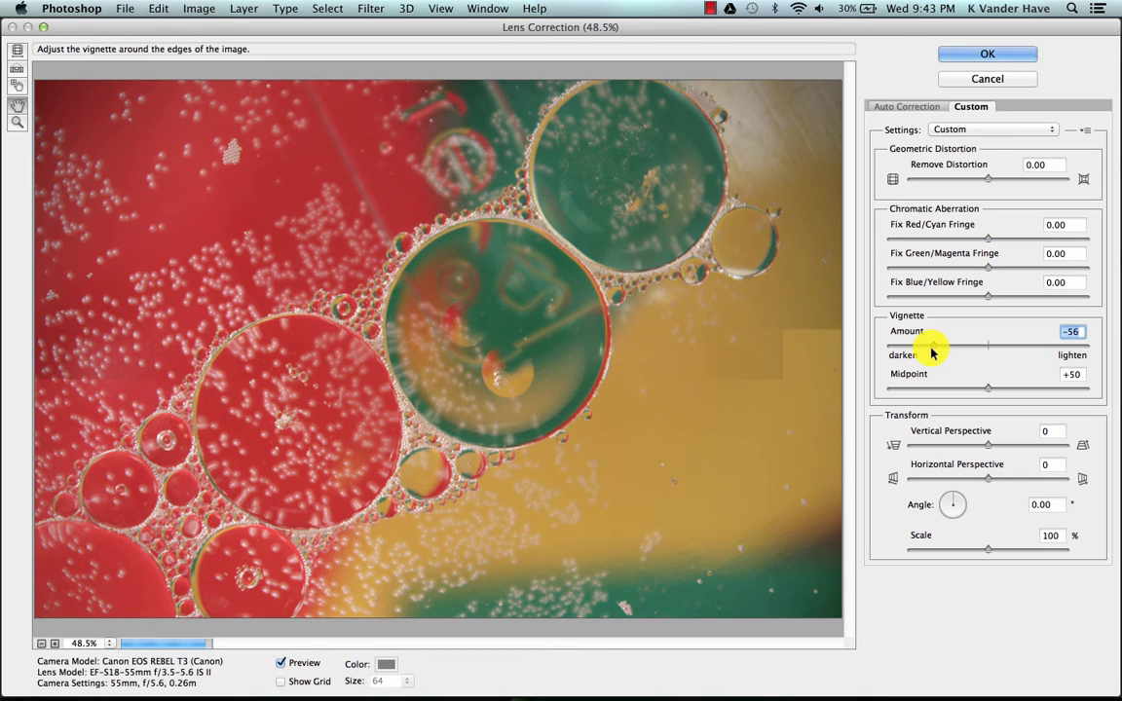
pyautogui.click(989, 50)
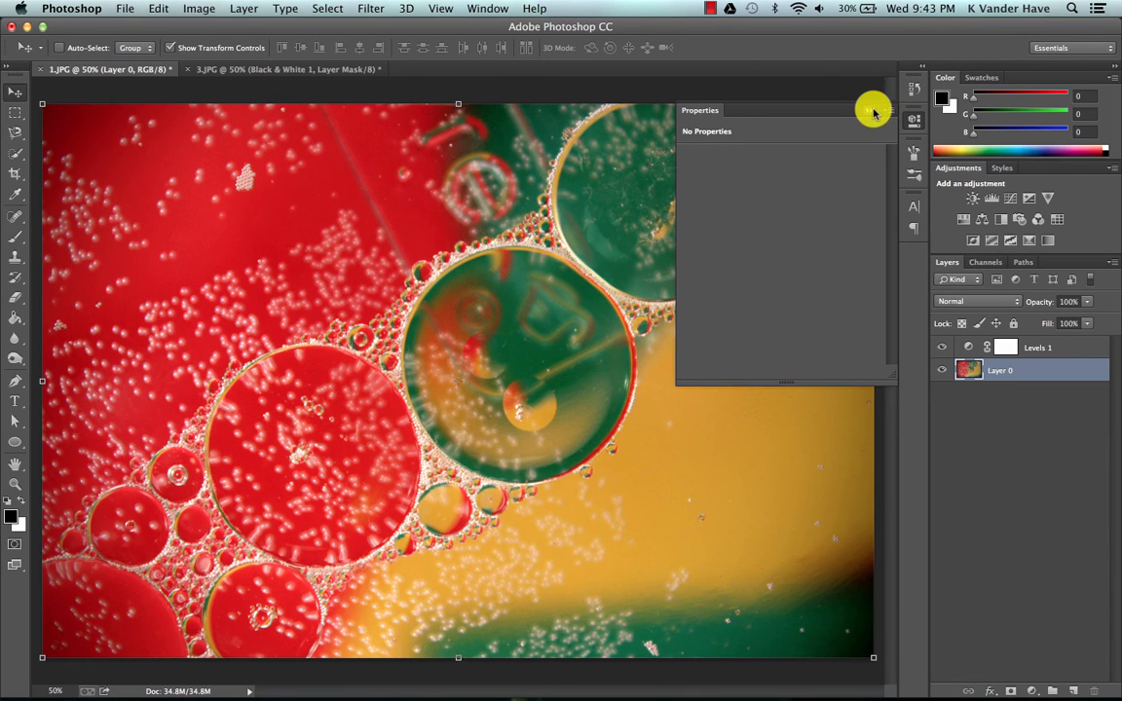
pyautogui.click(871, 110)
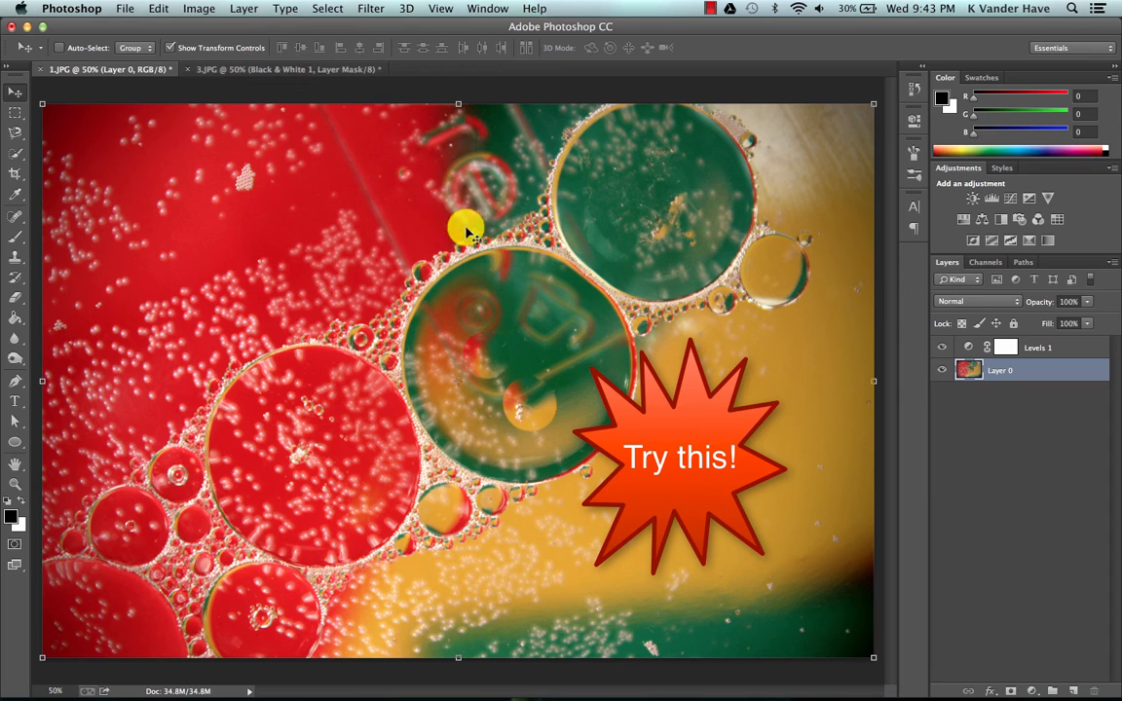
# Step: Copy the RETOUCH copy layer from 3.JPG into 1.JPG, placing it directly above Layer 0
pyautogui.scroll(-3, 477, 242)
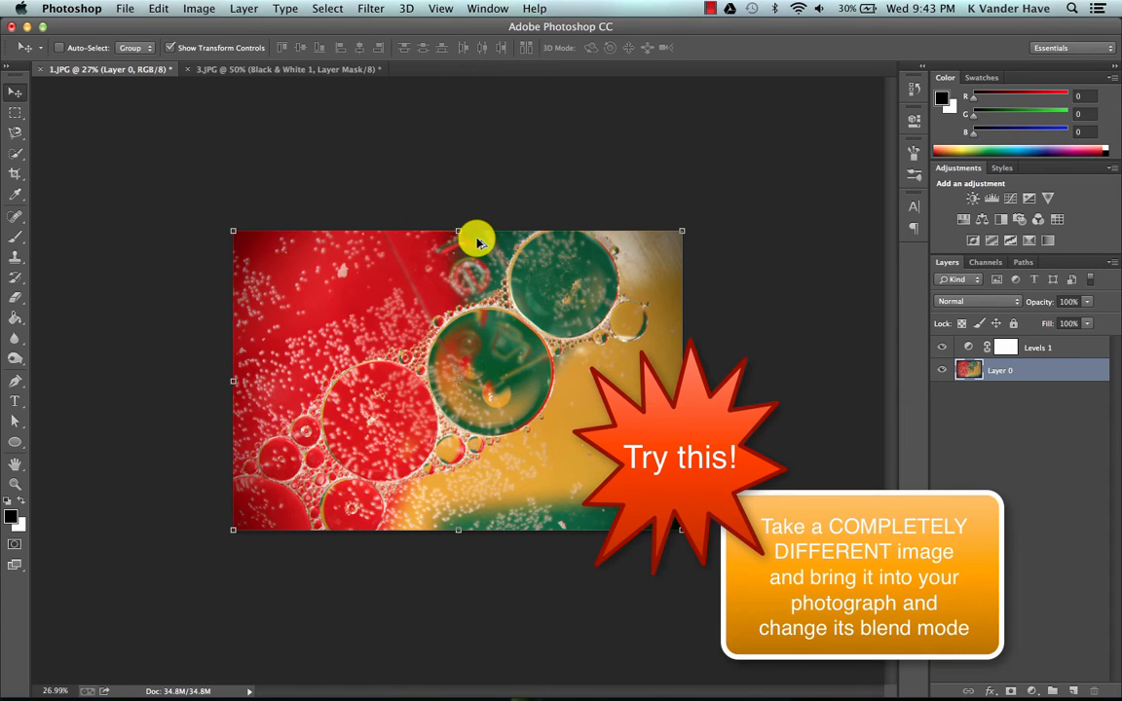
pyautogui.click(319, 70)
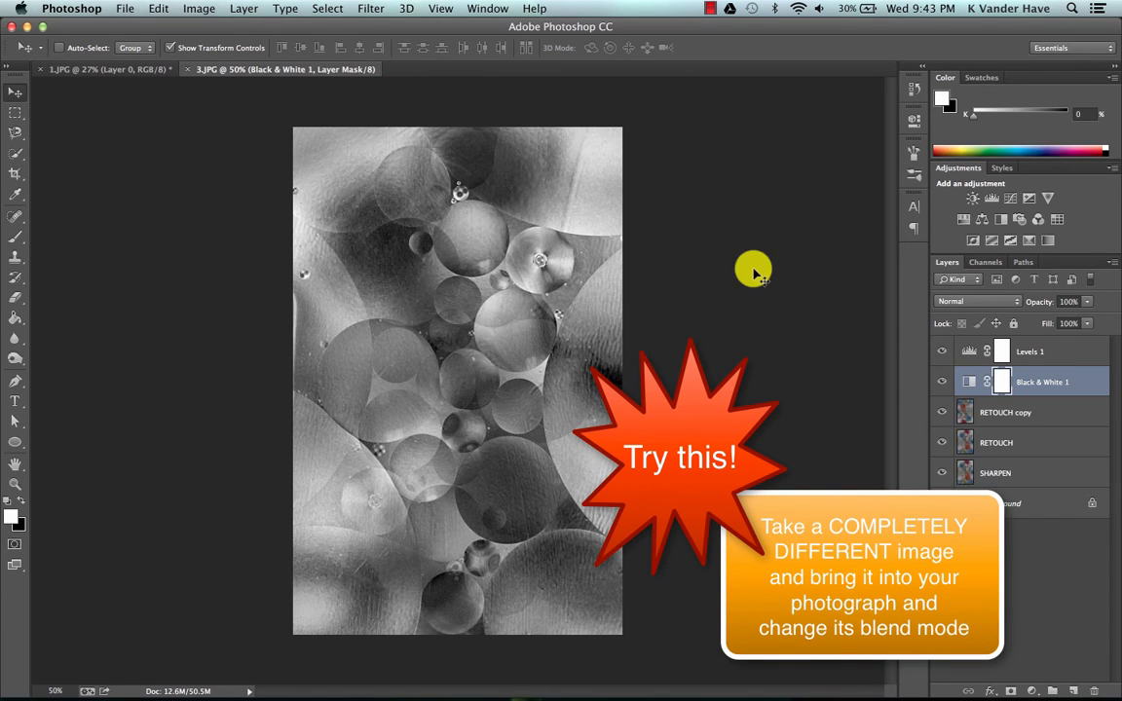
pyautogui.click(1020, 419)
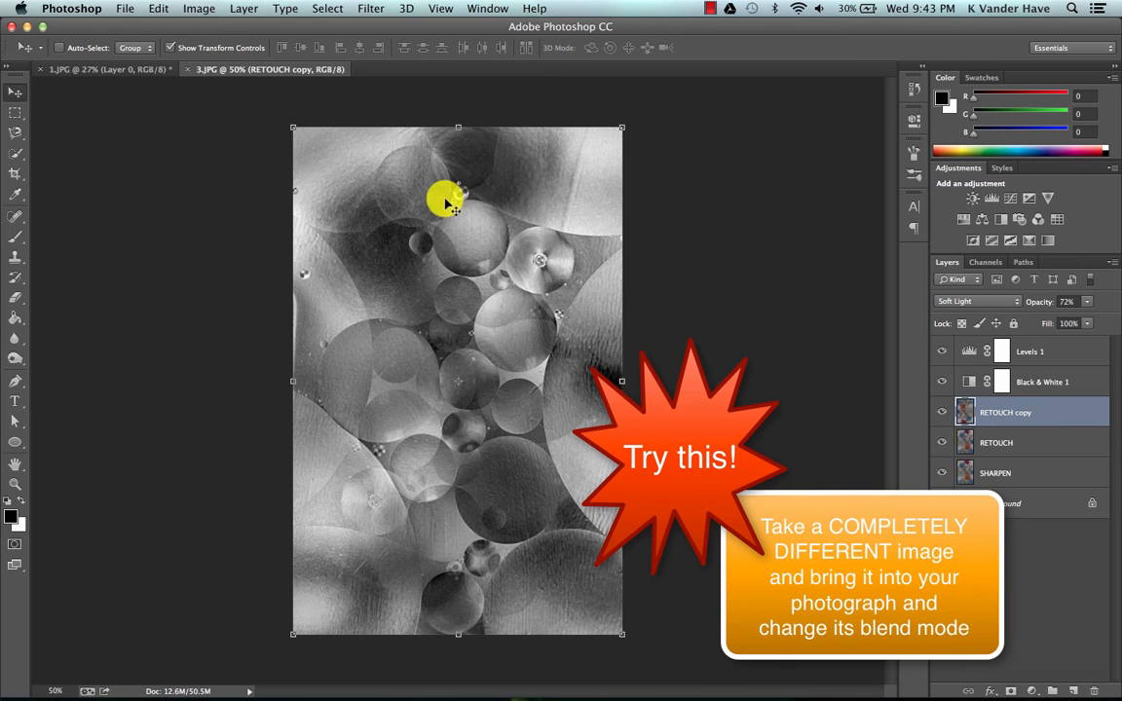
pyautogui.click(146, 68)
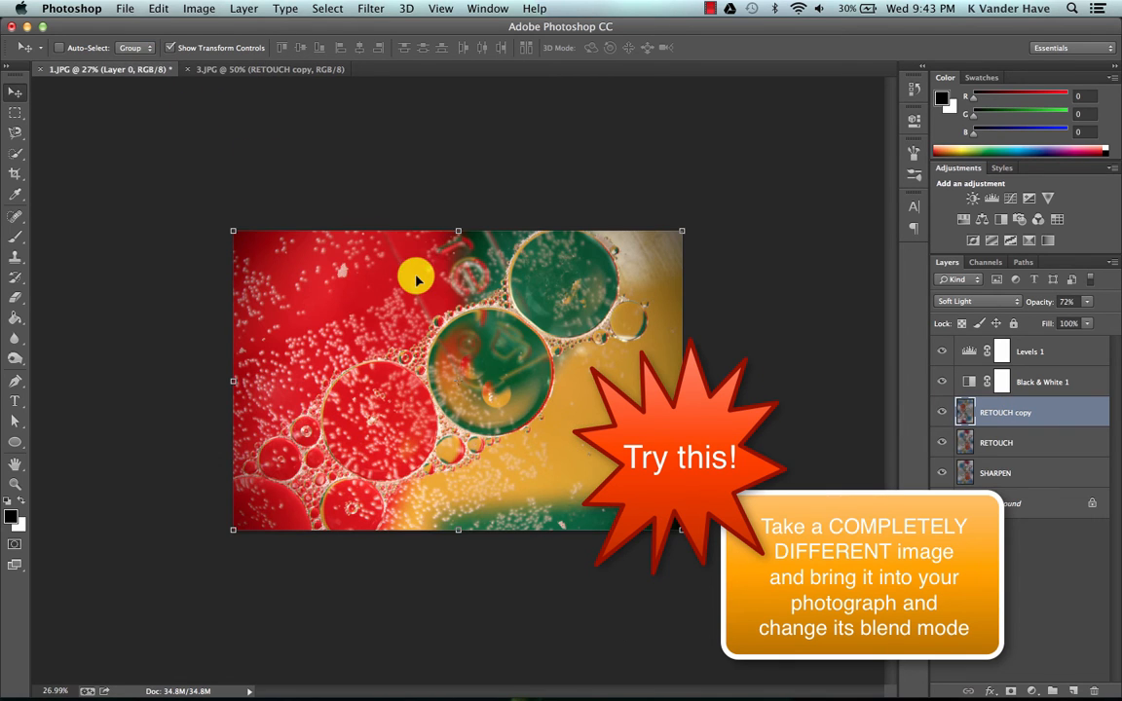
pyautogui.moveTo(416, 281); pyautogui.dragTo(418, 275)
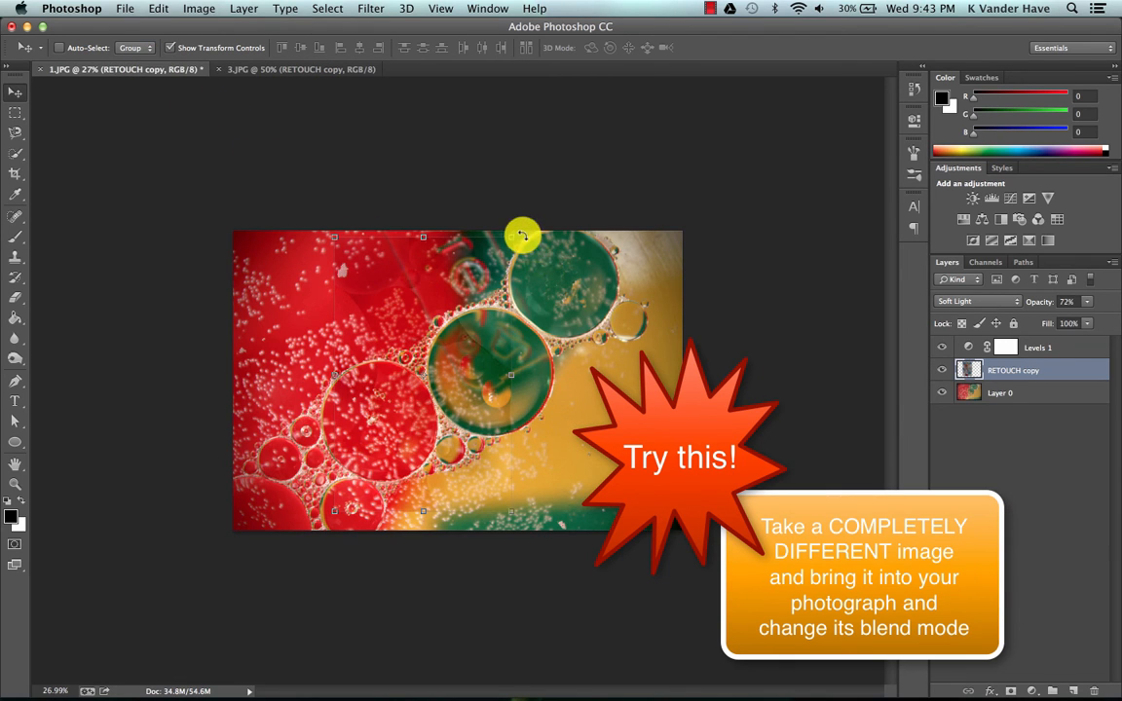
# Step: Set the imported RETOUCH copy layer's blend mode to Normal and its opacity to 100%
pyautogui.click(950, 302)
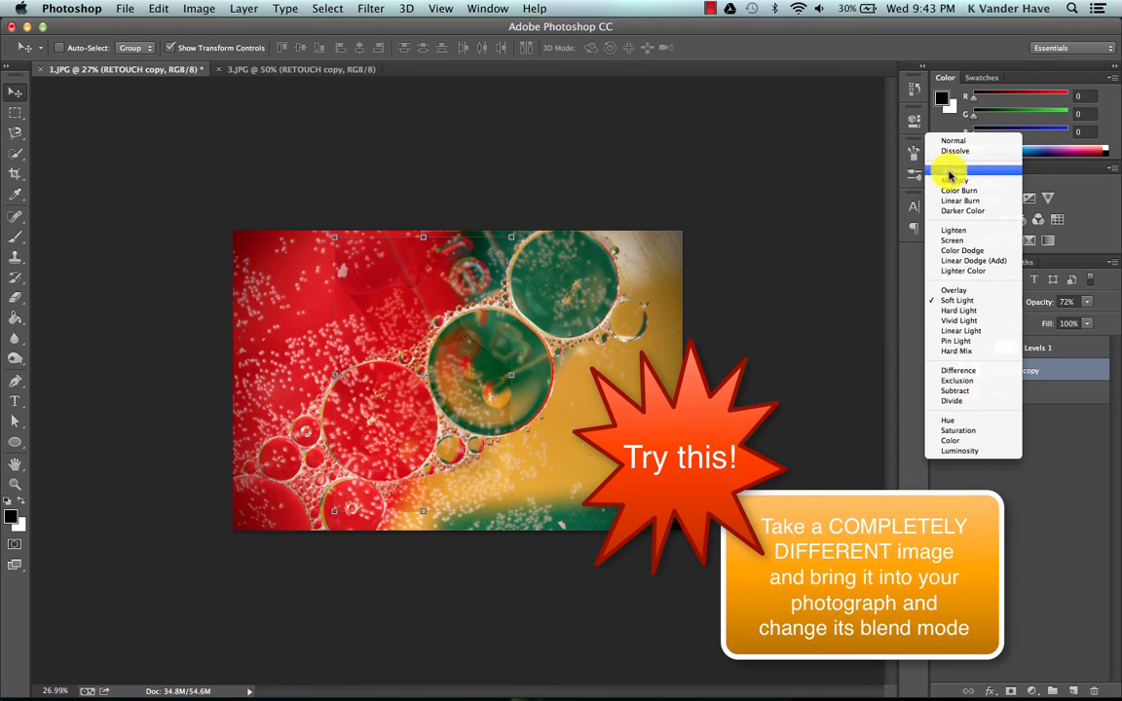
pyautogui.click(953, 141)
pyautogui.click(1089, 300)
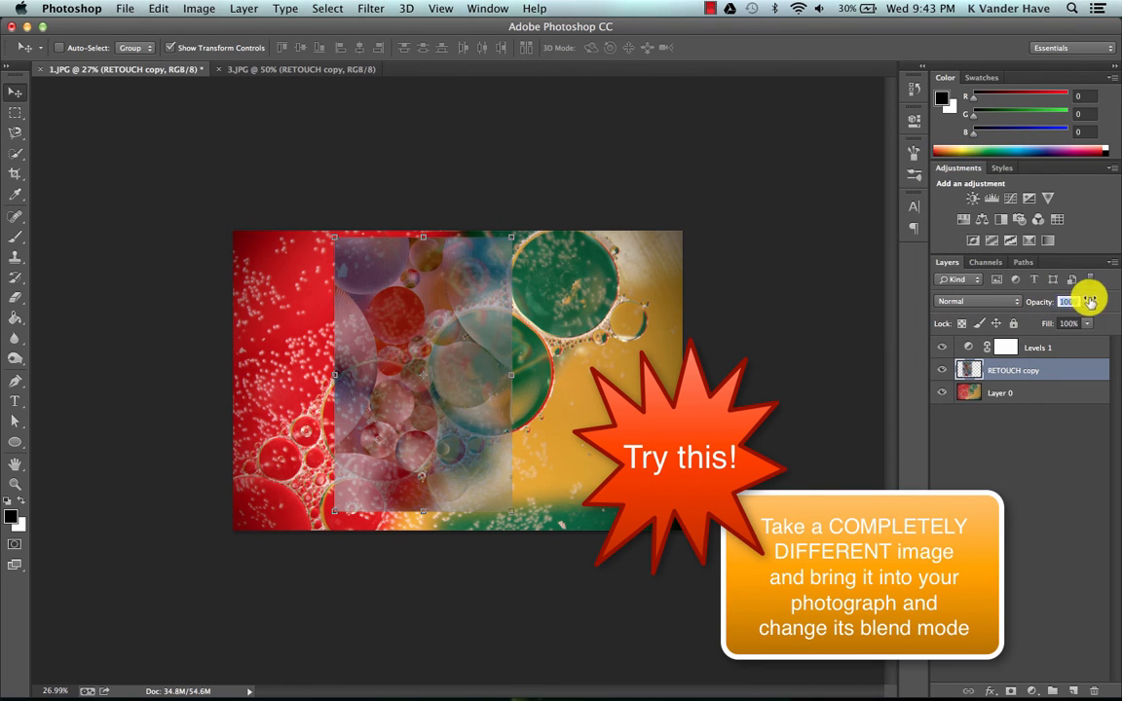
pyautogui.moveTo(1090, 301); pyautogui.dragTo(1091, 300)
# Step: Rotate the RETOUCH copy layer 90°, align it with the canvas's upper-left corner and enlarge it to cover the whole photo
pyautogui.moveTo(523, 230); pyautogui.dragTo(584, 491)
pyautogui.moveTo(505, 441); pyautogui.dragTo(443, 365)
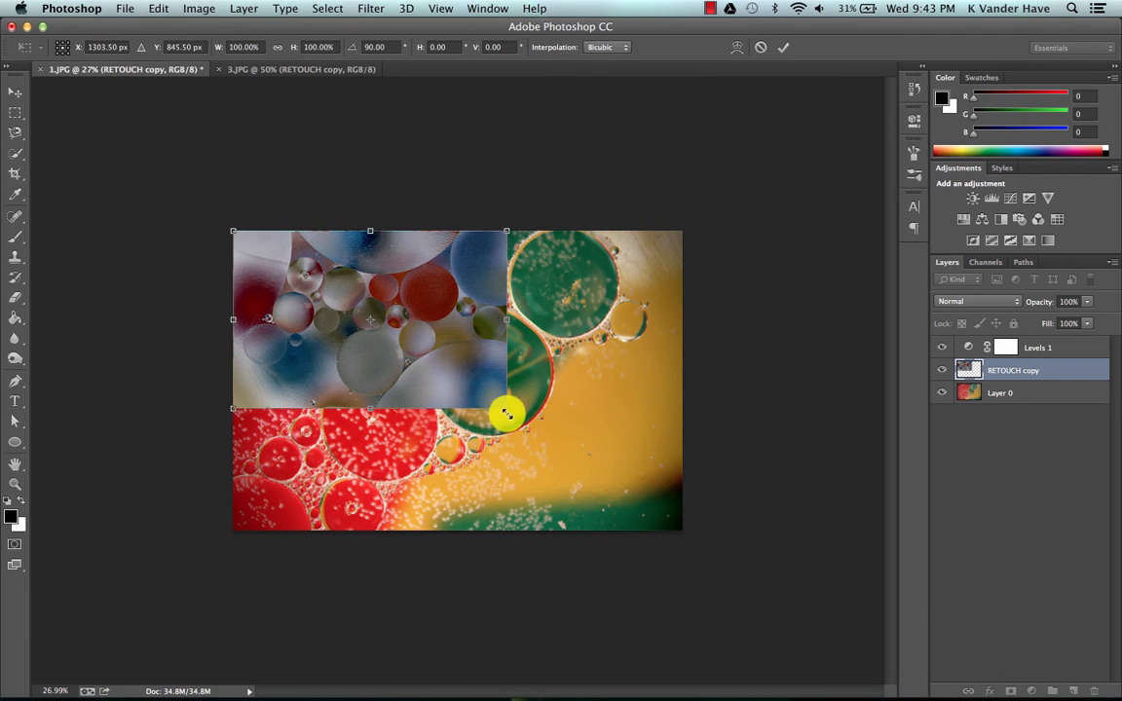
pyautogui.moveTo(507, 413)
pyautogui.mouseDown()
pyautogui.moveTo(618, 471)
pyautogui.moveTo(697, 536)
pyautogui.mouseUp()
pyautogui.press('Return')
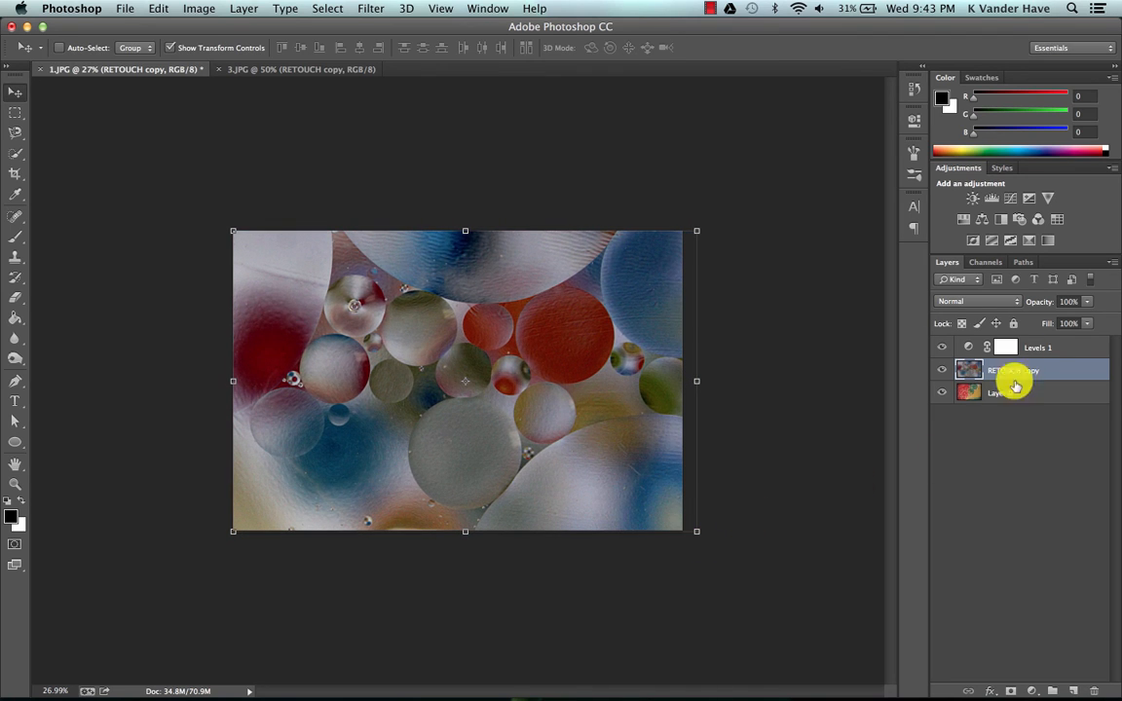
# Step: Set the RETOUCH copy layer's blend mode to Overlay and toggle its visibility off and on to compare the effect
pyautogui.click(1013, 305)
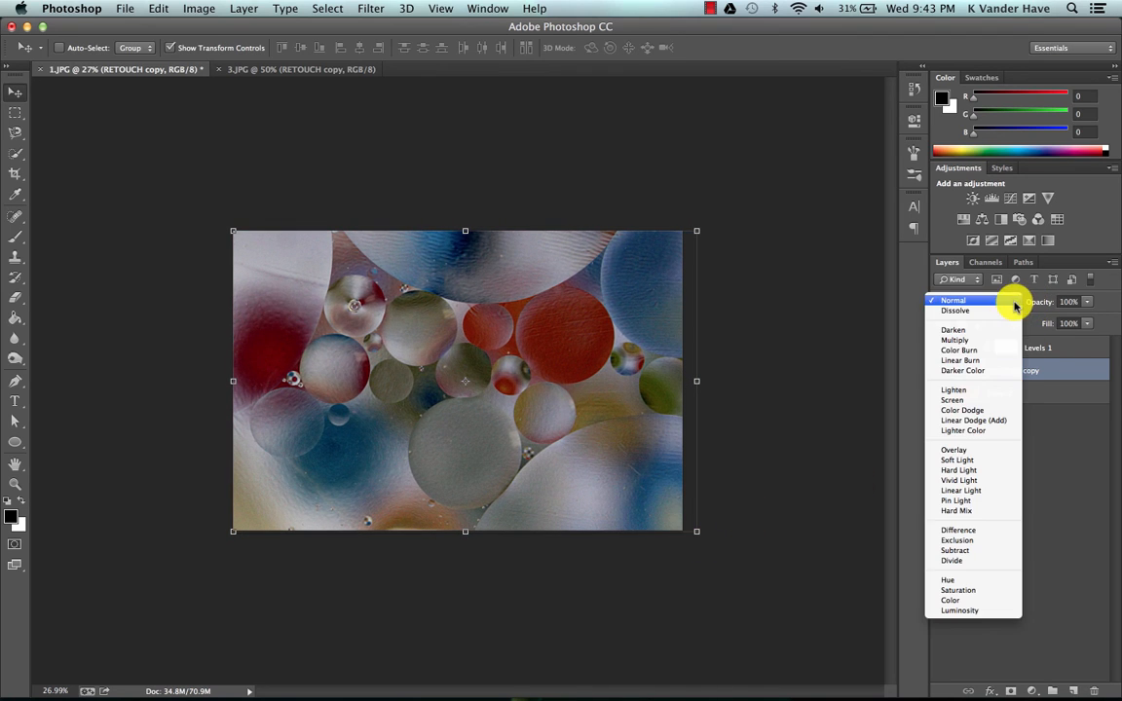
pyautogui.click(993, 450)
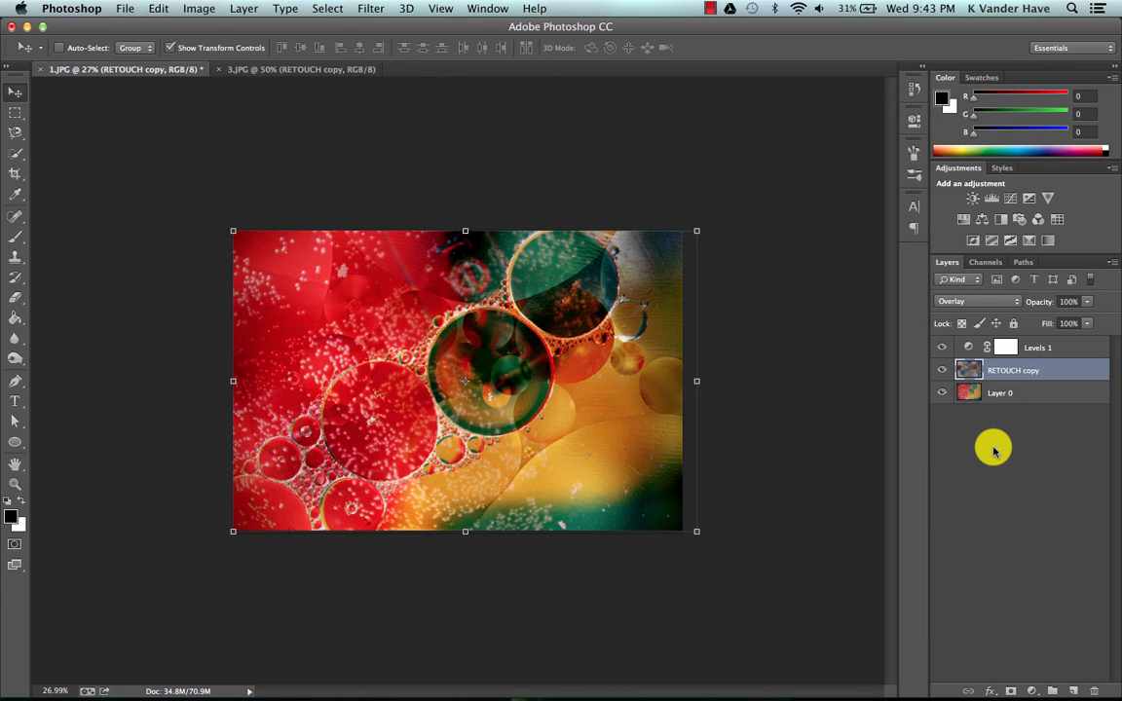
pyautogui.click(942, 371)
pyautogui.click(941, 371)
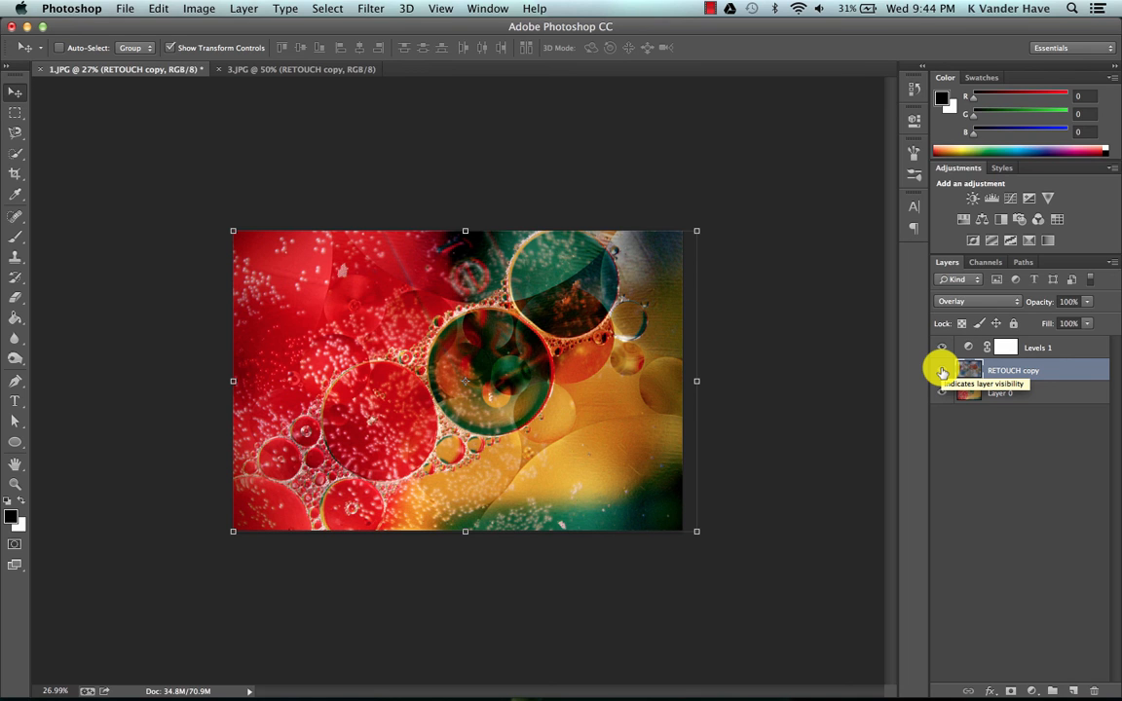
# Step: Duplicate the Overlay RETOUCH copy layer and rotate the duplicate 180° in place
pyautogui.press('super+j')
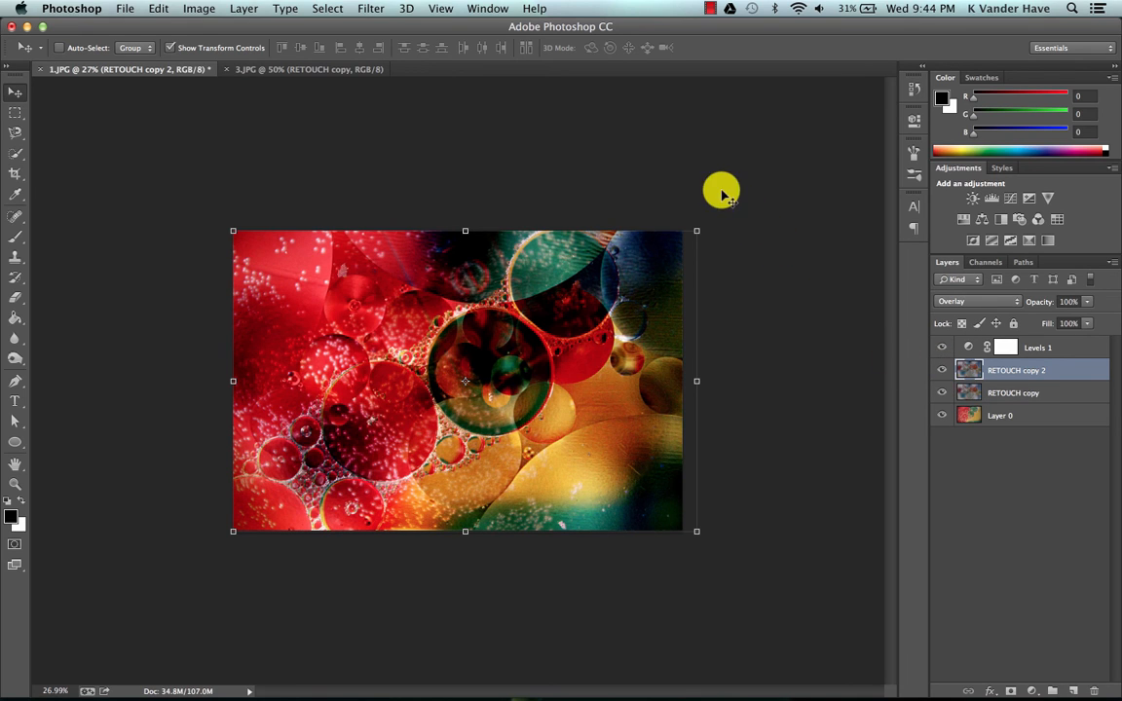
pyautogui.moveTo(710, 225)
pyautogui.mouseDown()
pyautogui.moveTo(426, 155)
pyautogui.moveTo(224, 311)
pyautogui.moveTo(195, 431)
pyautogui.moveTo(200, 528)
pyautogui.mouseUp()
pyautogui.press('Return')
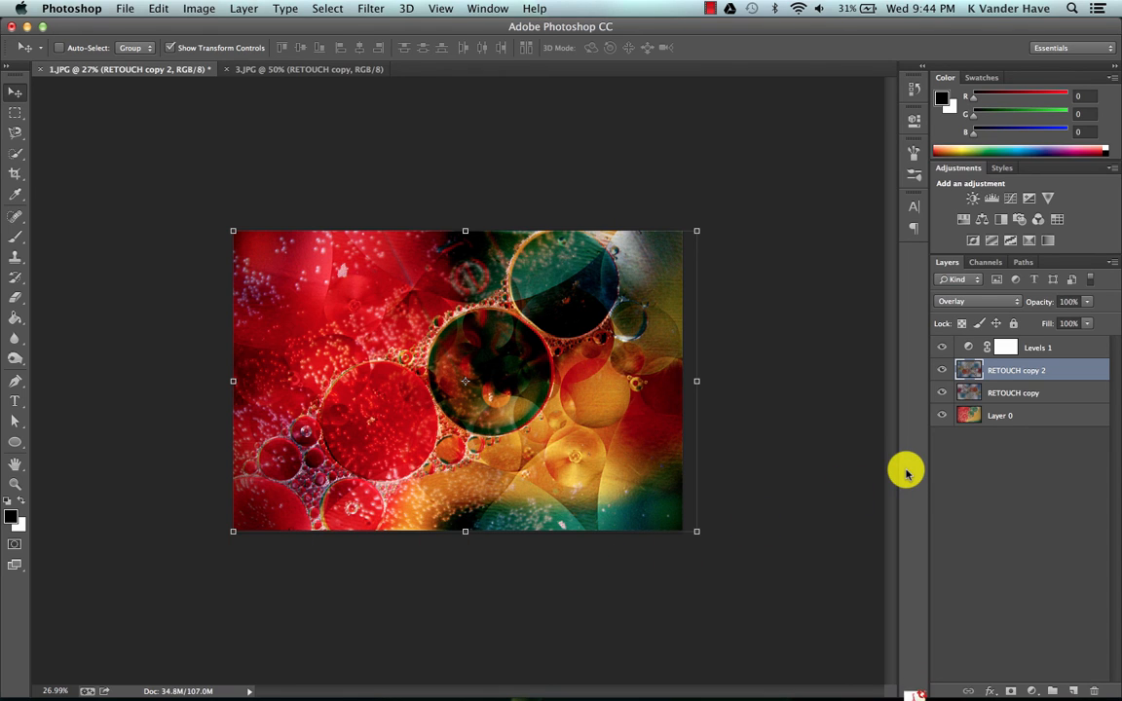
pyautogui.click(714, 8)
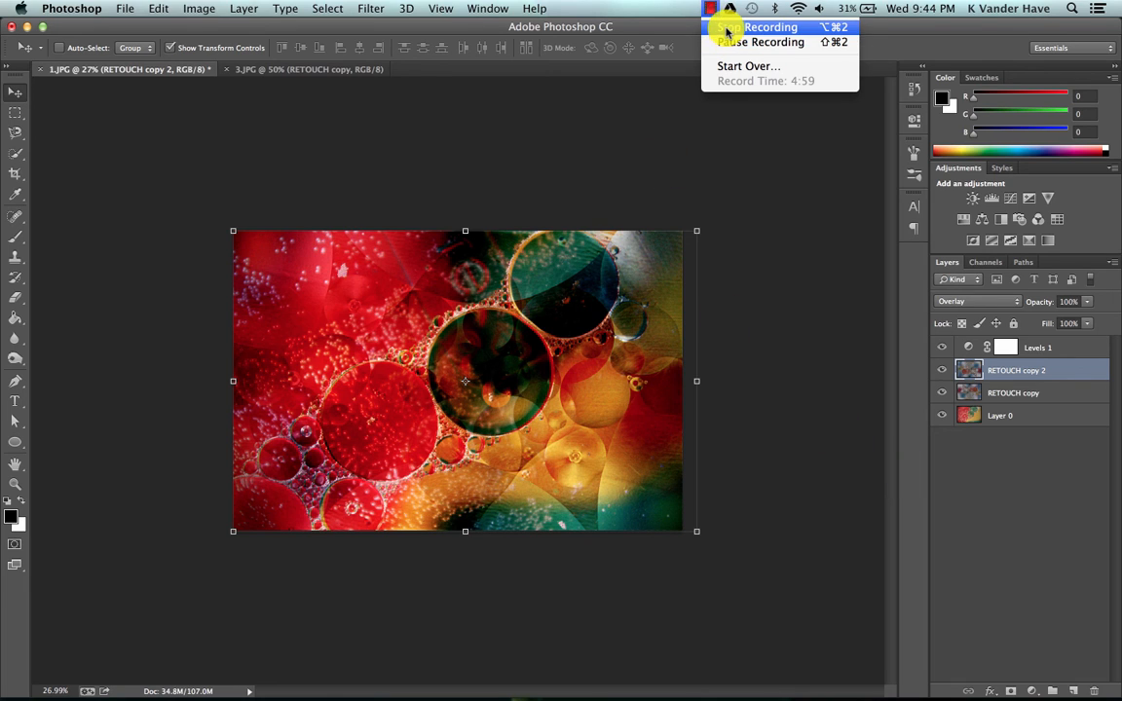